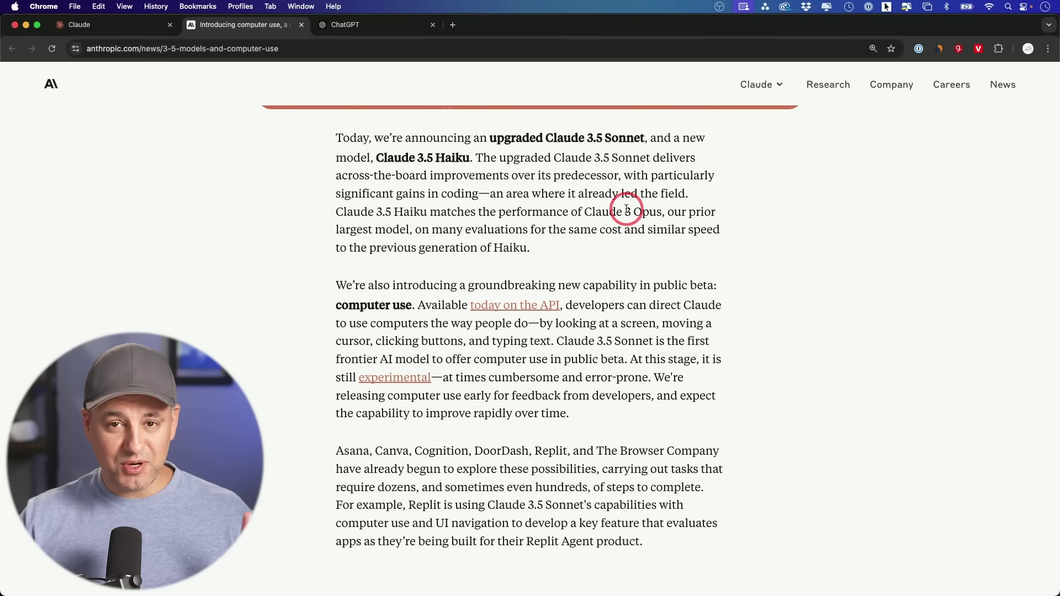
# Switch from the Anthropic article to the Claude chat page at claude.ai/new
pyautogui.click(120, 31)
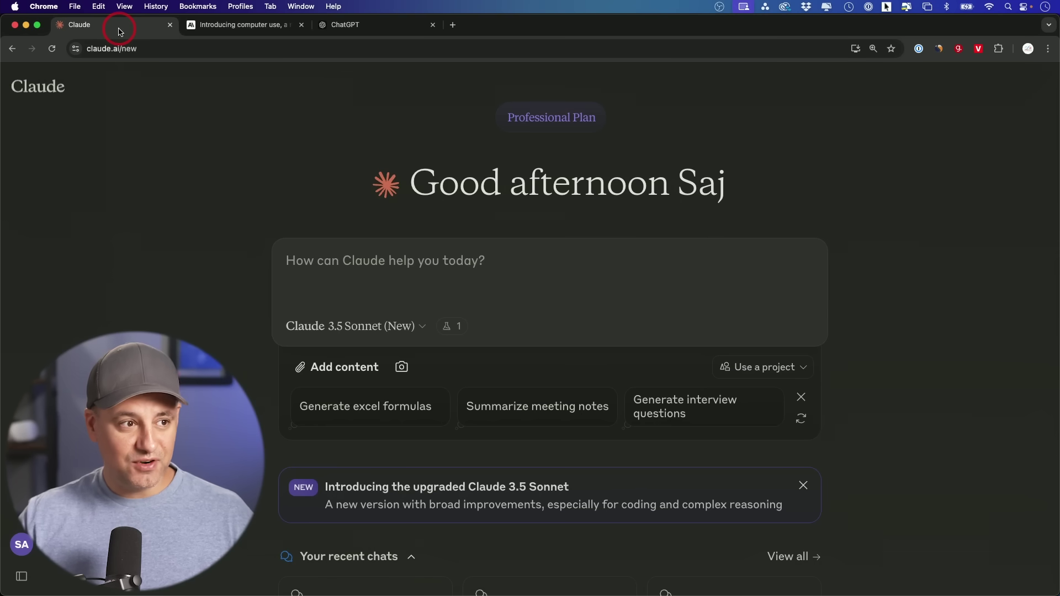
# Read claude.ai's Similarweb traffic (70.4M visits in Sep 2024), then move to the ChatGPT tab
pyautogui.click(939, 49)
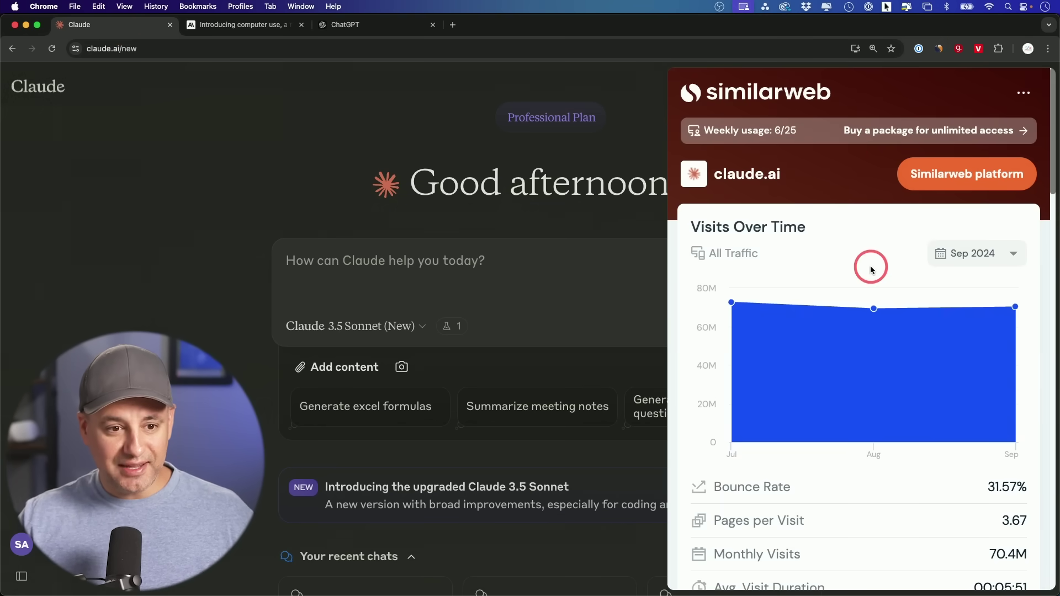
pyautogui.moveTo(996, 323)
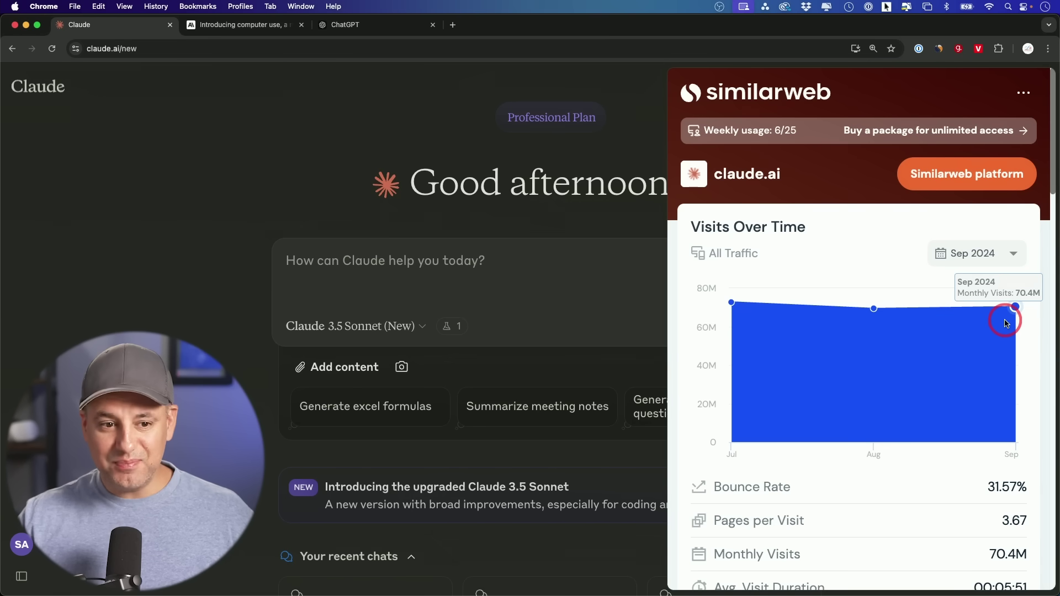
pyautogui.scroll(-2, 1006, 323)
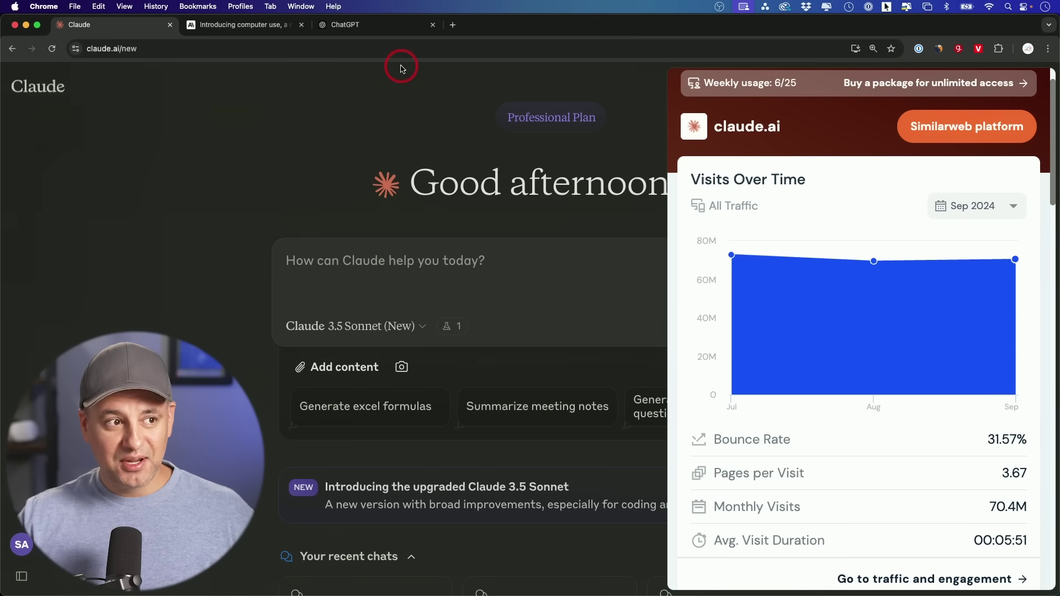
pyautogui.click(368, 28)
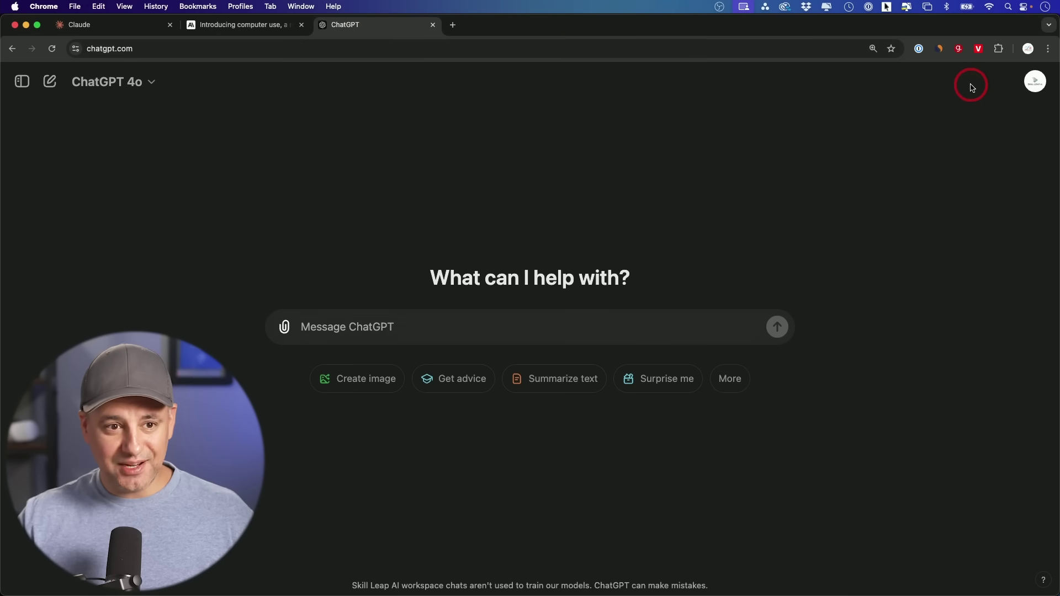
# Read chatgpt.com's Similarweb monthly visits for Jul–Sep, about 3.1B
pyautogui.click(941, 49)
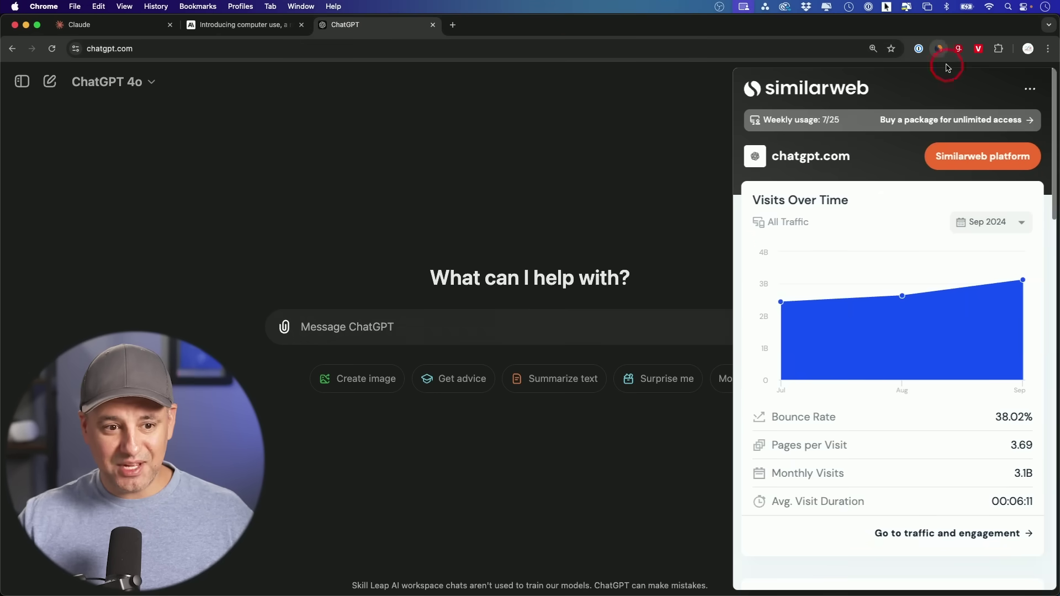
pyautogui.moveTo(1022, 281)
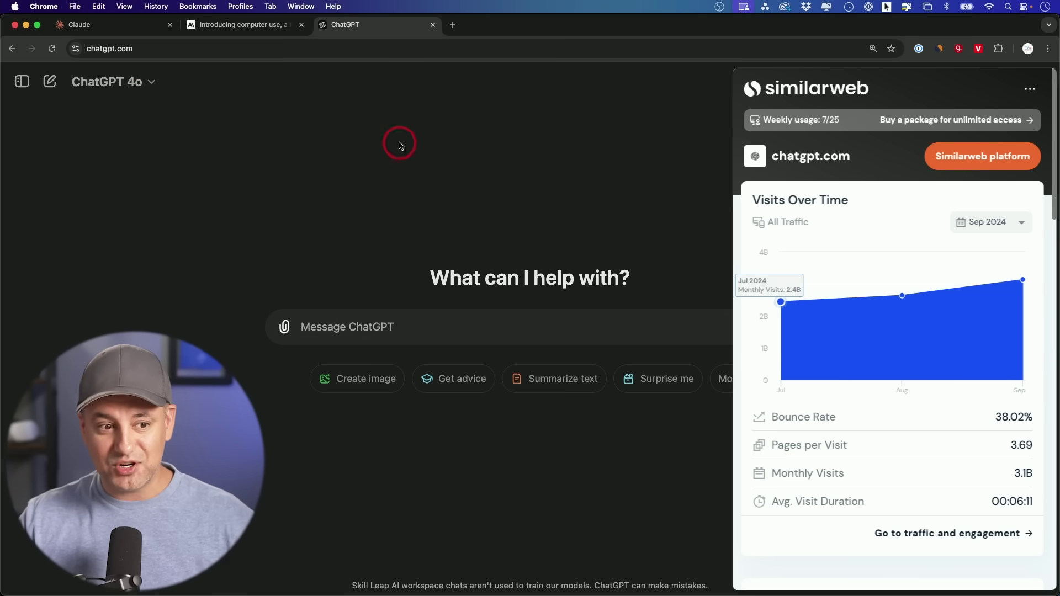
pyautogui.moveTo(994, 269)
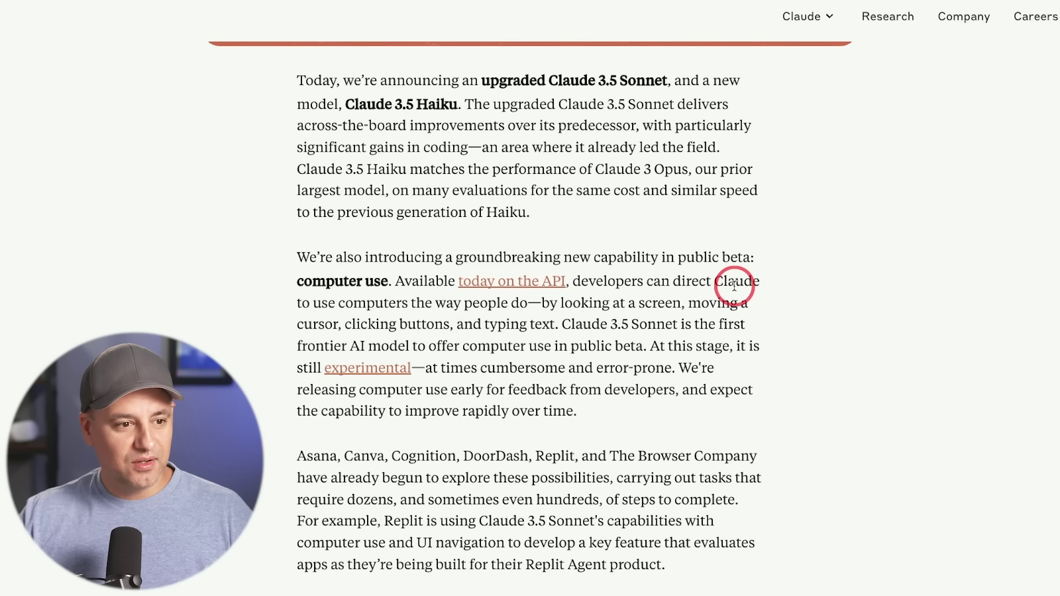
pyautogui.scroll(-1, 726, 289)
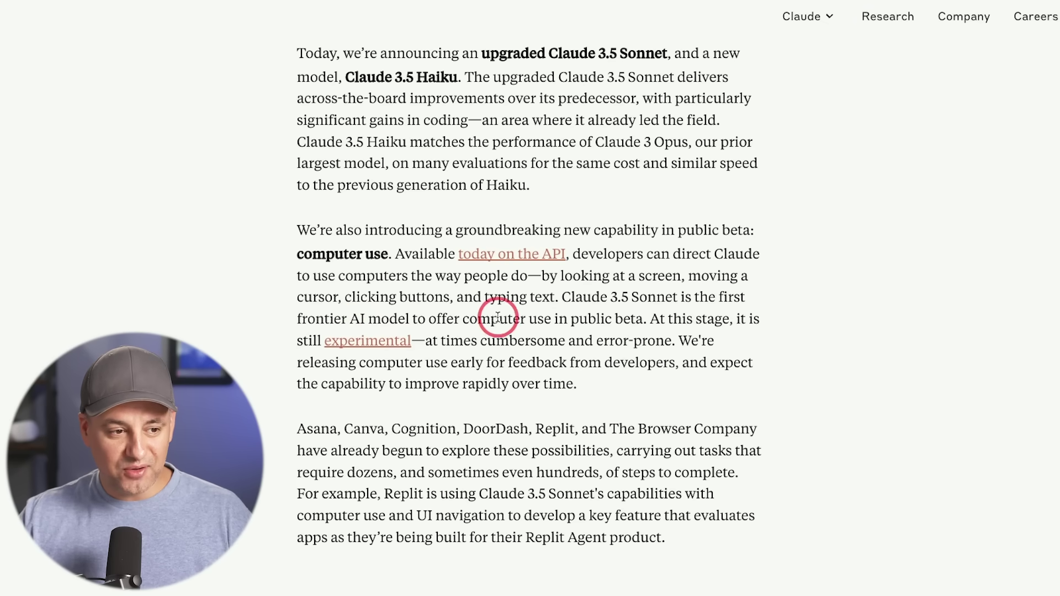
# Scroll the article past the computer use paragraph and demo video to the benchmark table
pyautogui.scroll(-8, 585, 319)
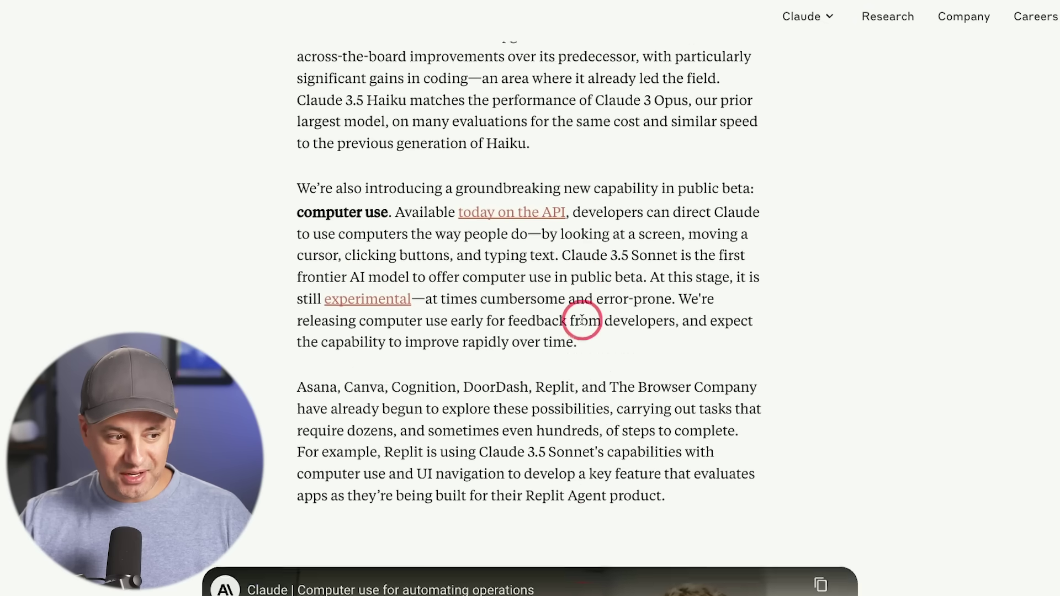
pyautogui.scroll(-1, 584, 325)
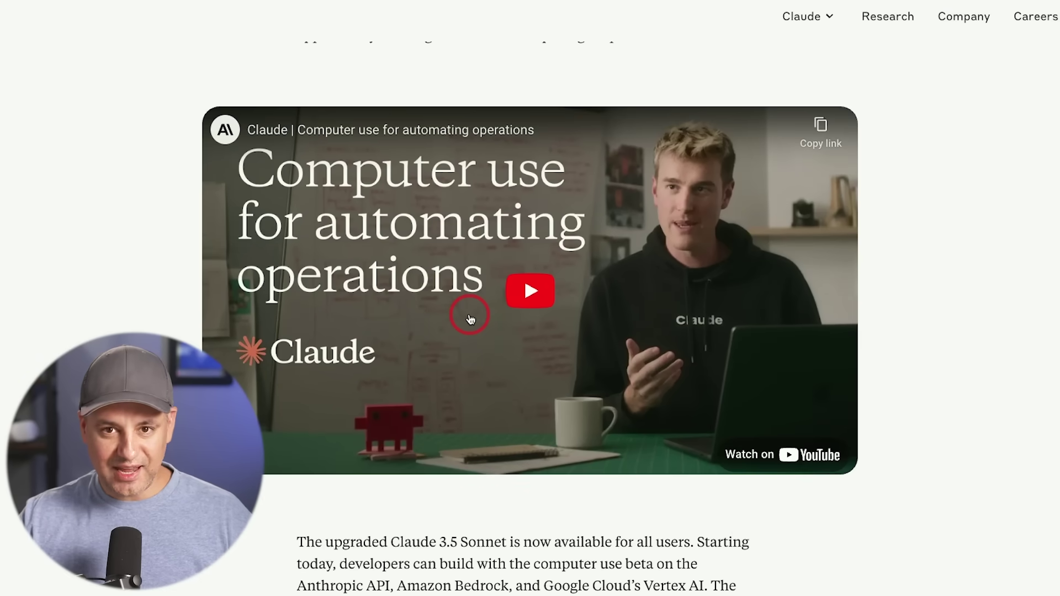
pyautogui.scroll(-12, 469, 319)
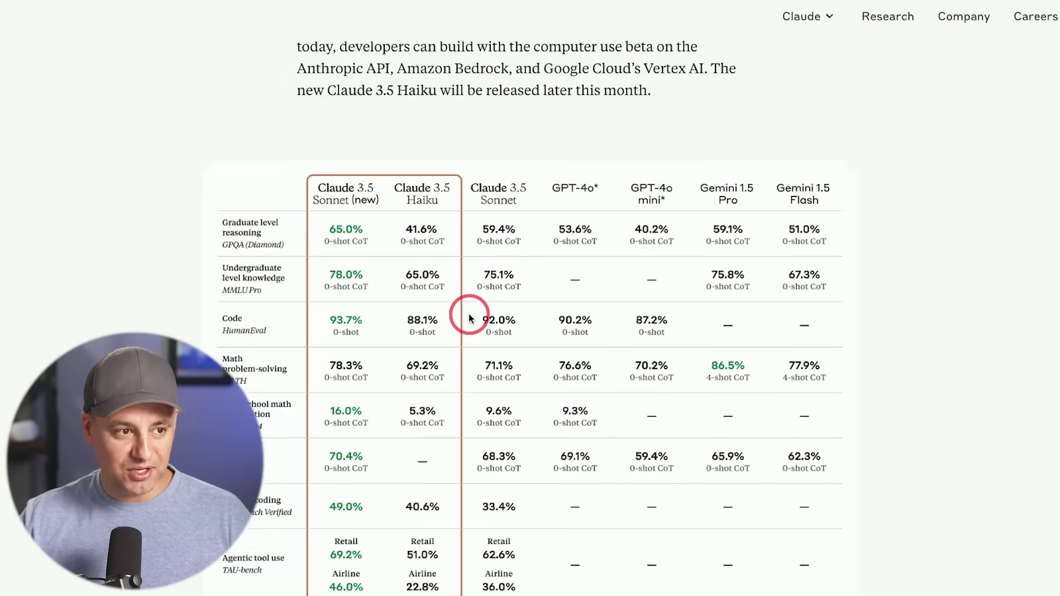
# Bring the benchmark table fully into view to read the model scores
pyautogui.scroll(-1, 469, 314)
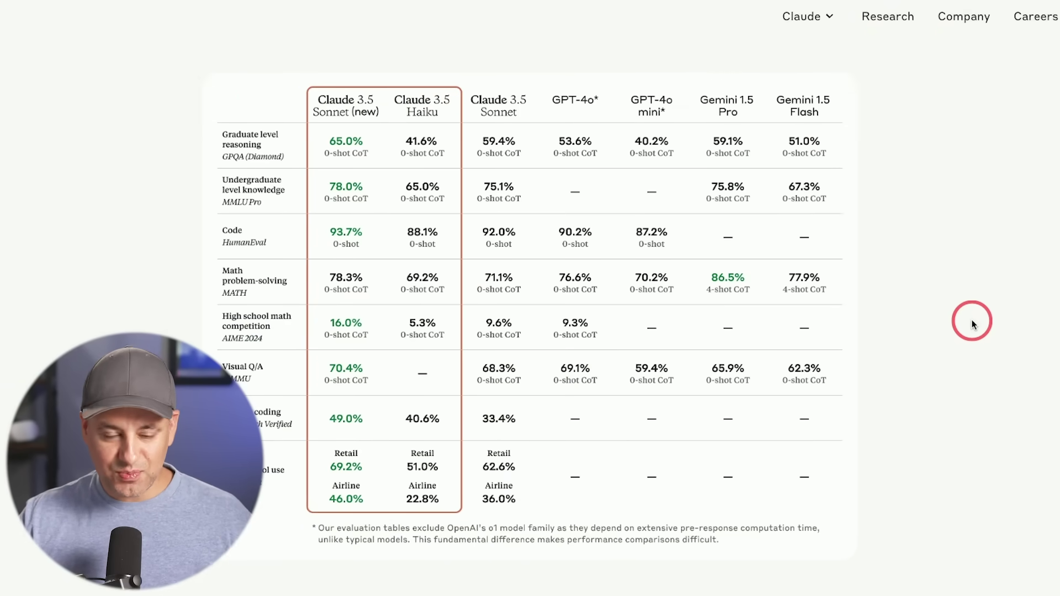
pyautogui.scroll(1, 972, 322)
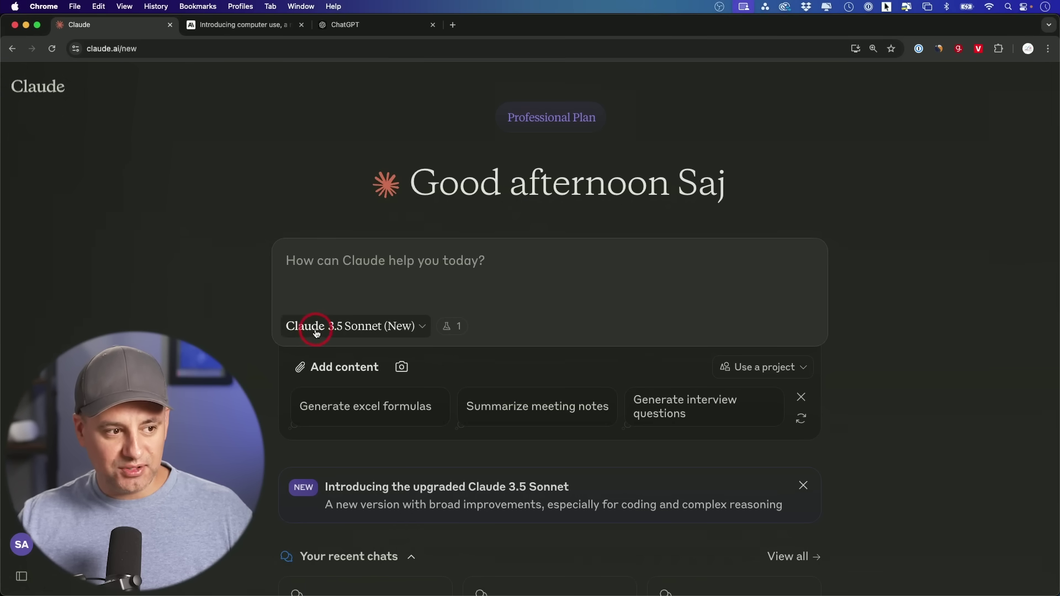
# Keep Claude 3.5 Sonnet (New) in the model selector, then return to the computer use article
pyautogui.click(376, 330)
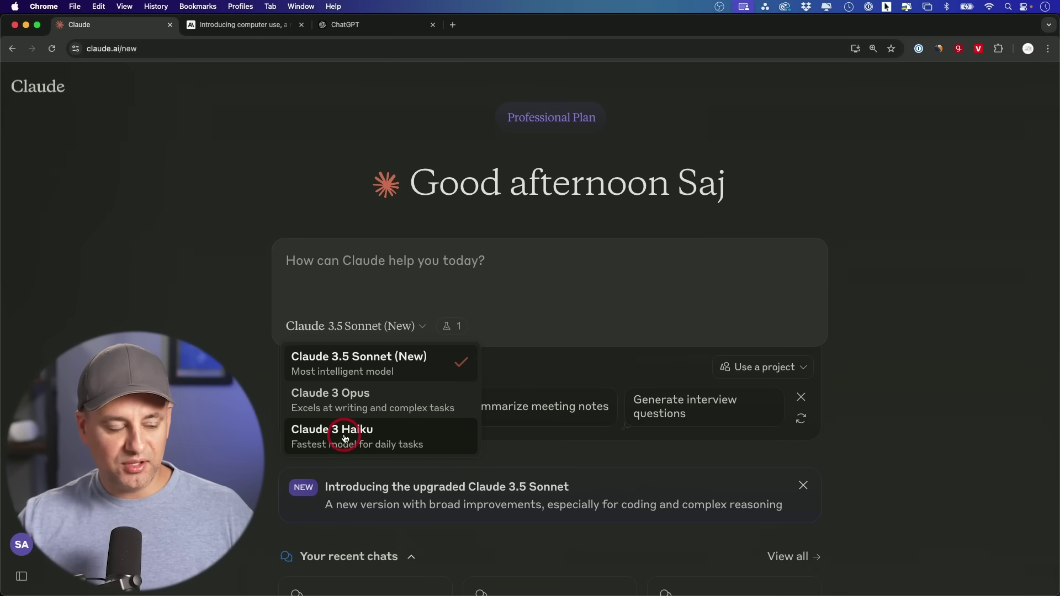
pyautogui.click(381, 363)
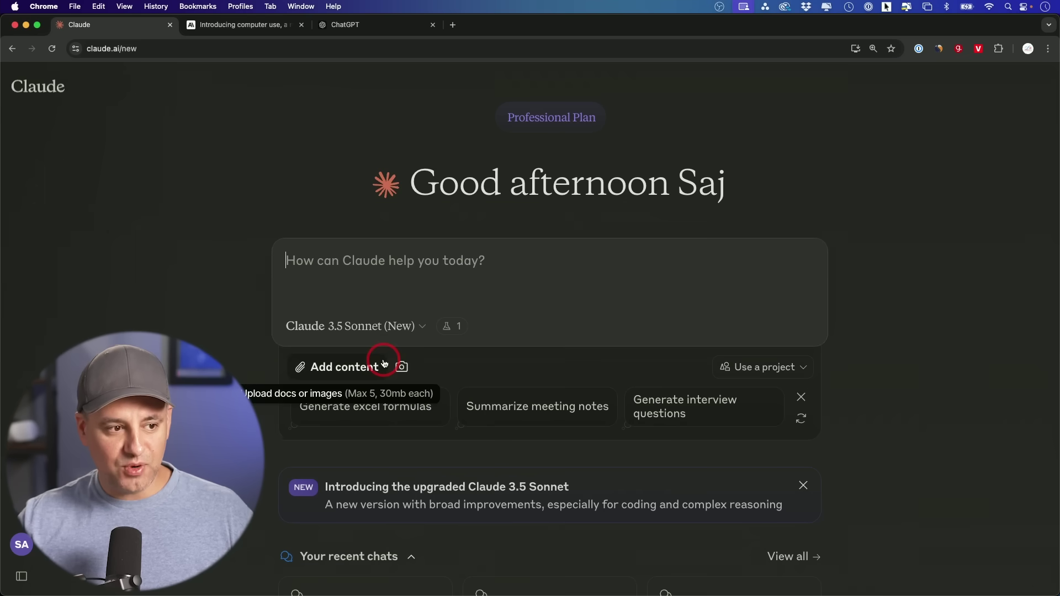
pyautogui.click(440, 284)
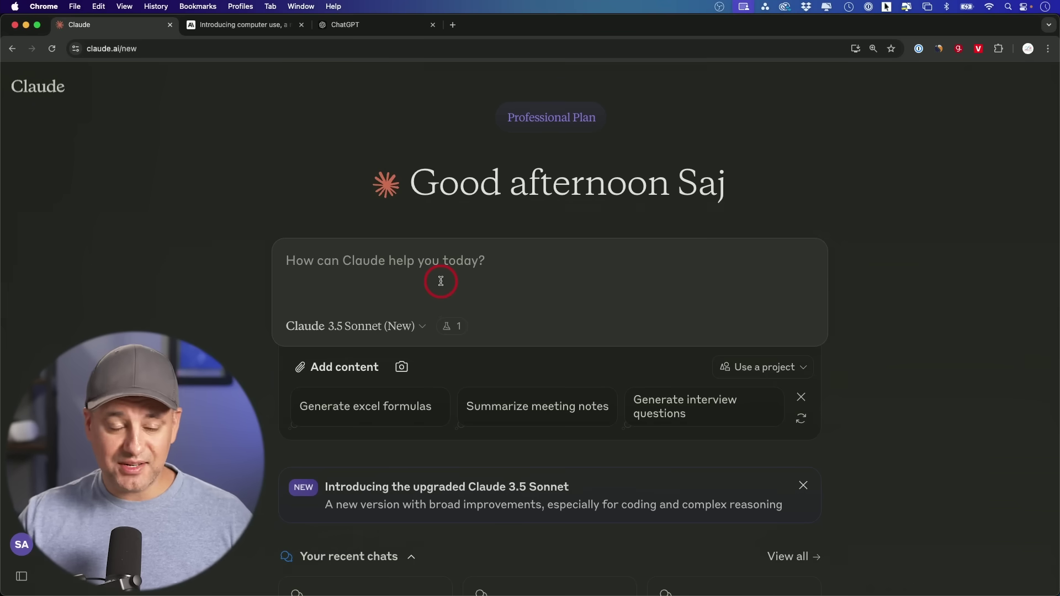
pyautogui.click(251, 24)
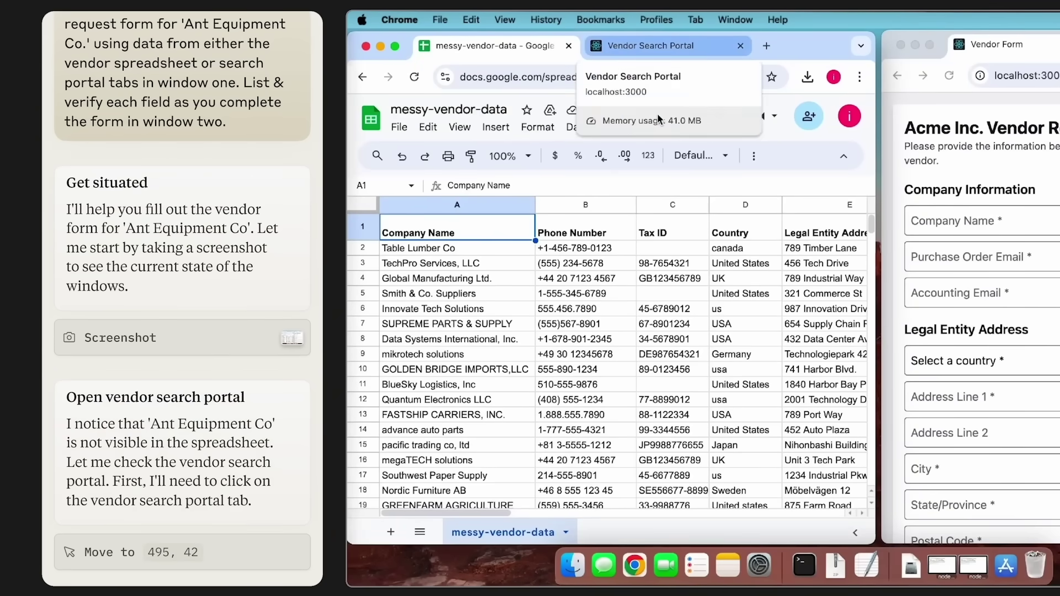
# Search the Vendor Search Portal for 'Ant Equipment Co' and page down to its contacts and address
pyautogui.click(650, 45)
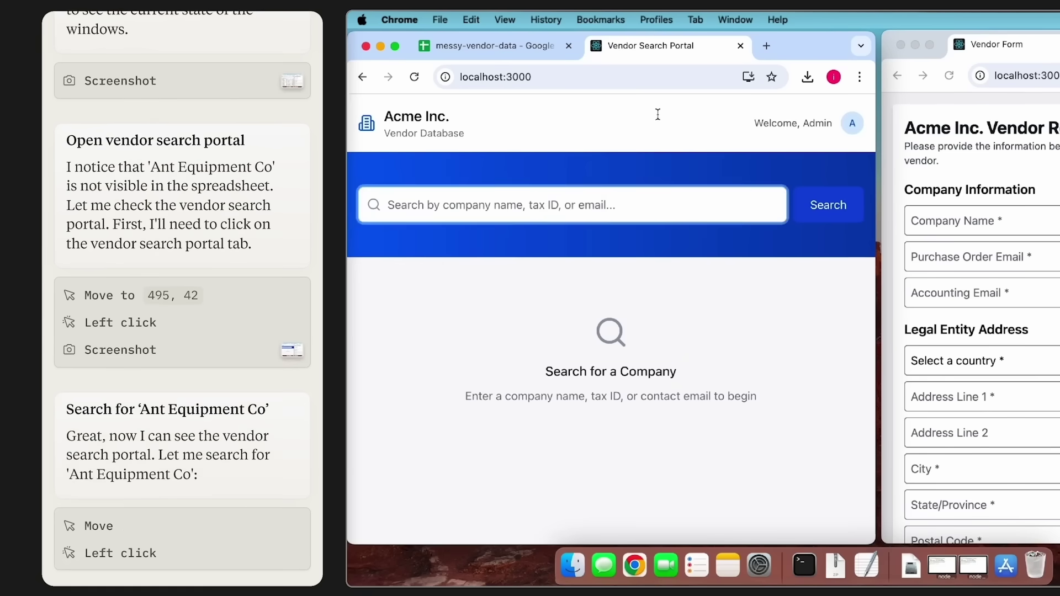
pyautogui.write('Ant Equipment Co')
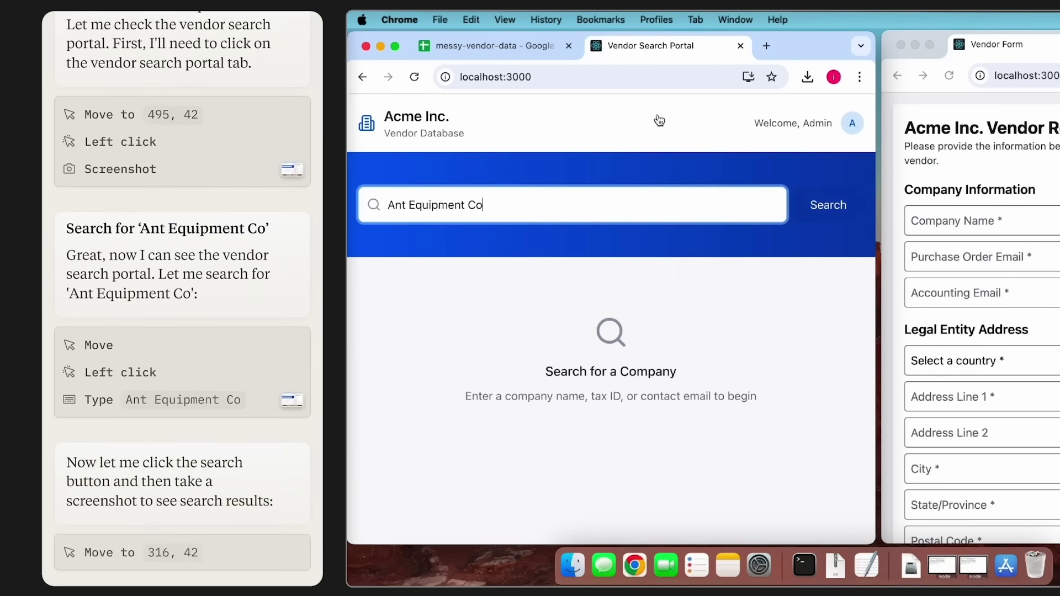
pyautogui.press('Return')
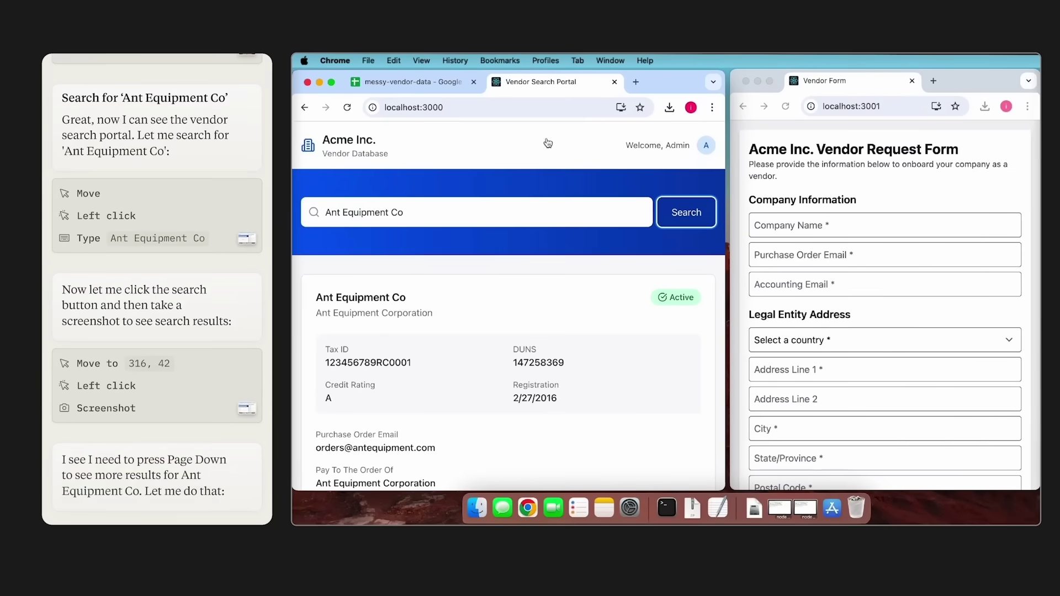
pyautogui.press('pagedown')
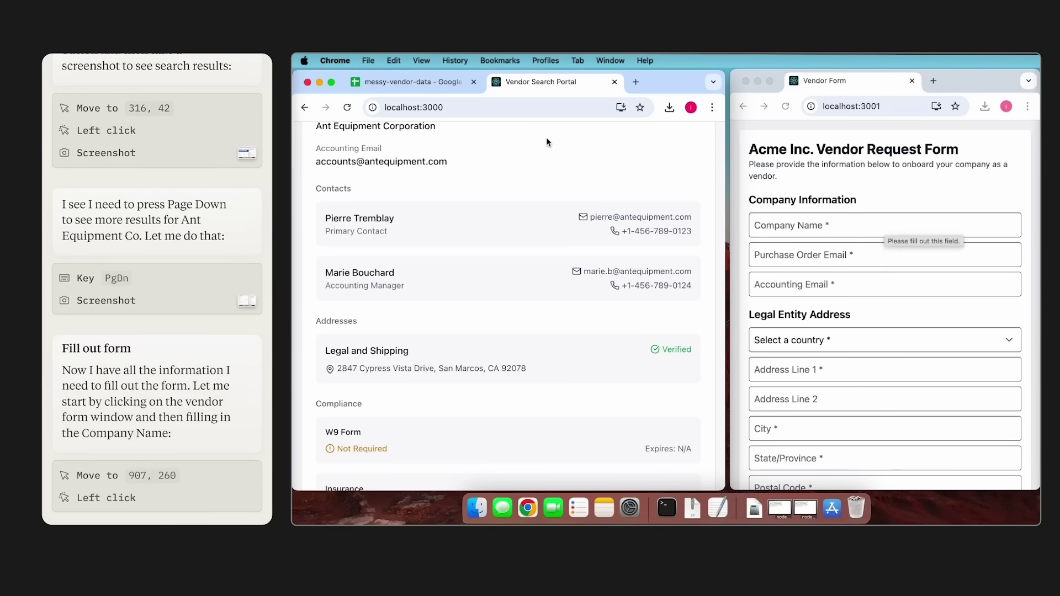
pyautogui.click(880, 225)
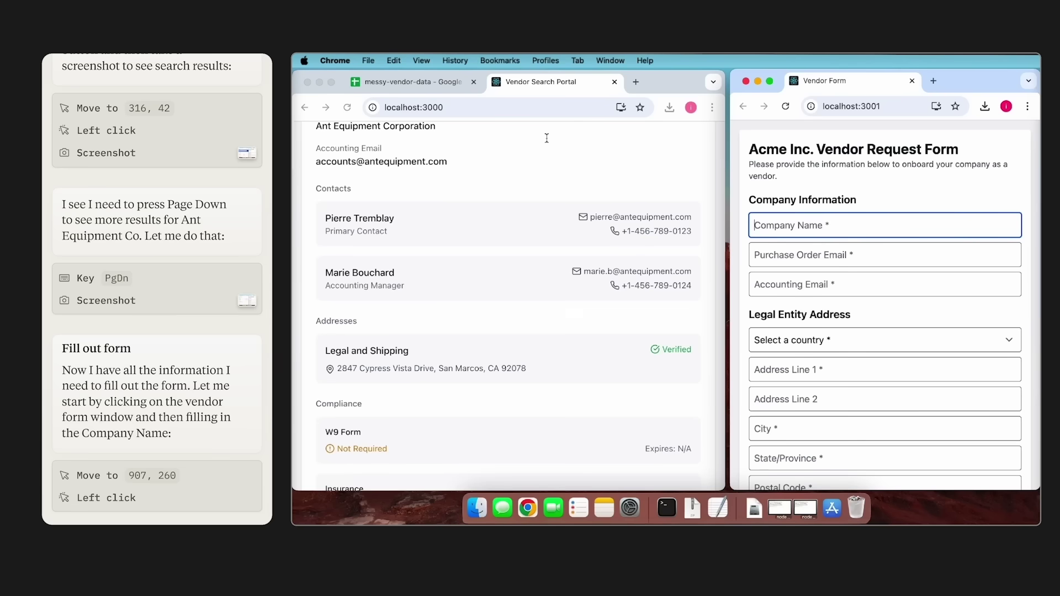
# Enter 'Ant Equipment Co' as Company Name and the vendor's purchase order e-mail, then submit
pyautogui.write('Ant Equipment Co')
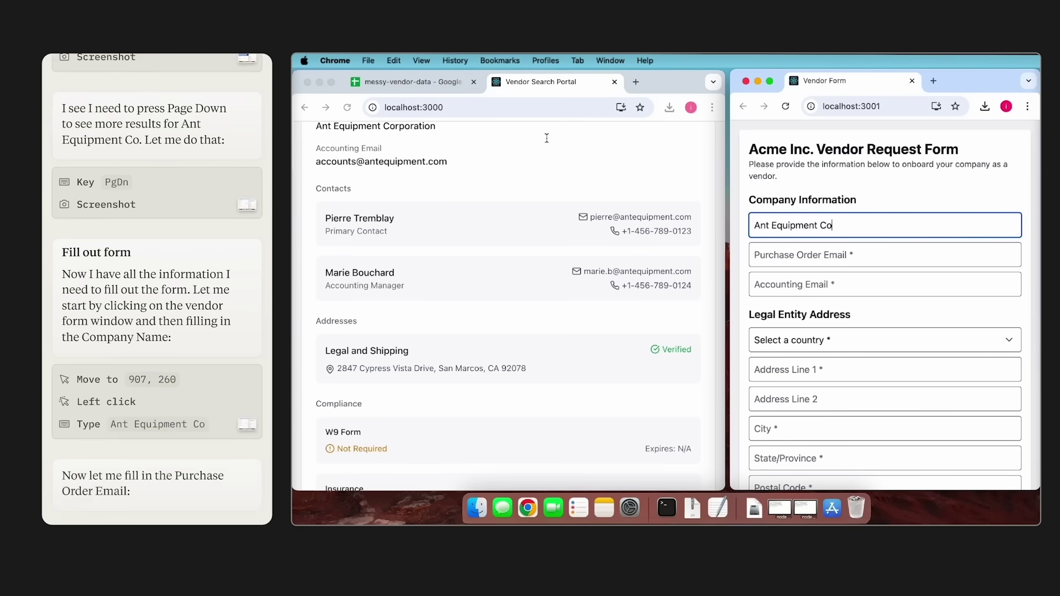
pyautogui.click(881, 252)
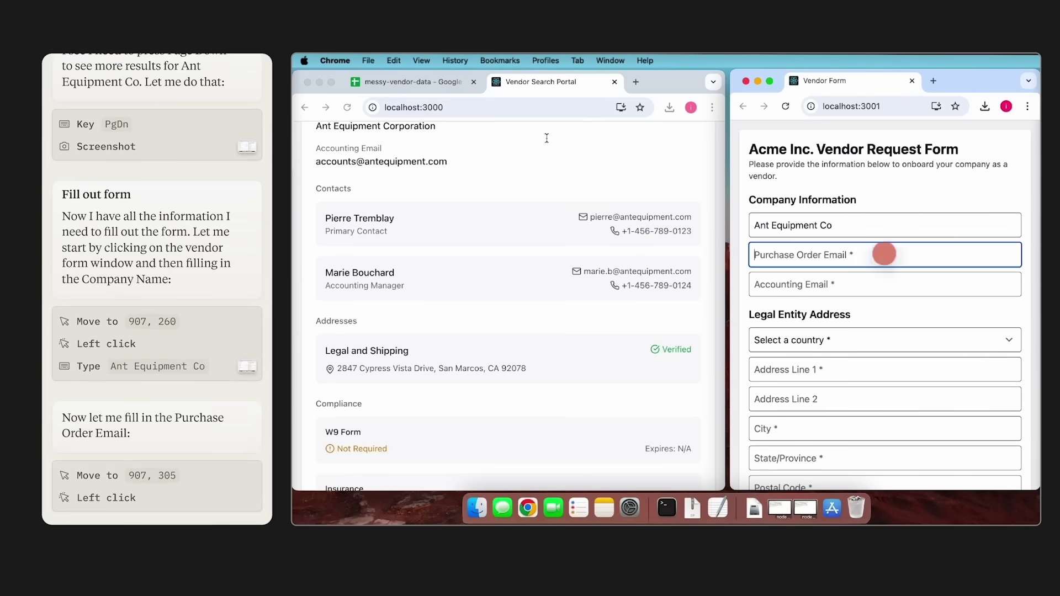
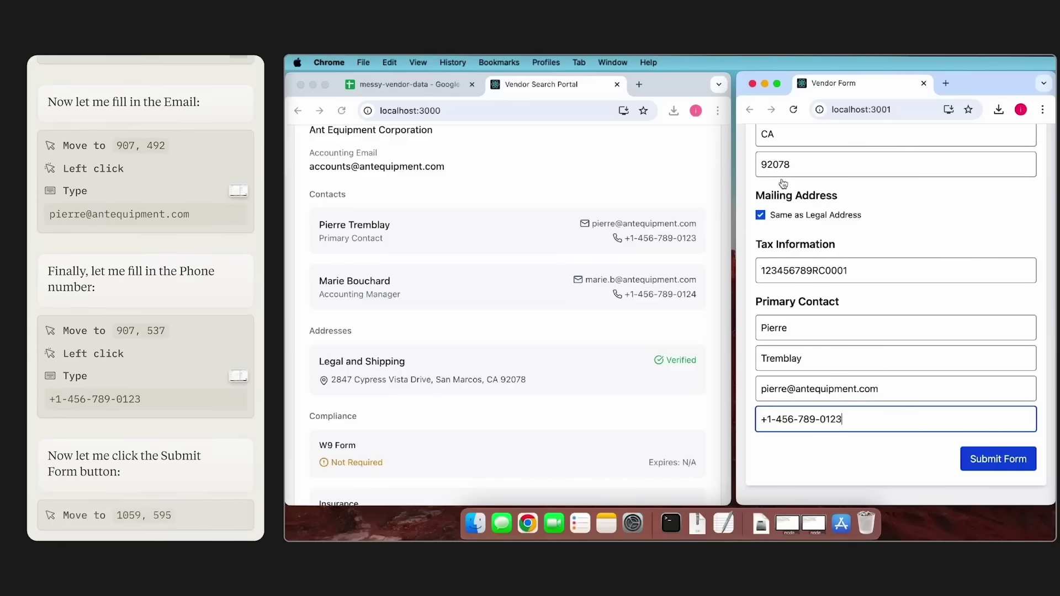
pyautogui.press('Return')
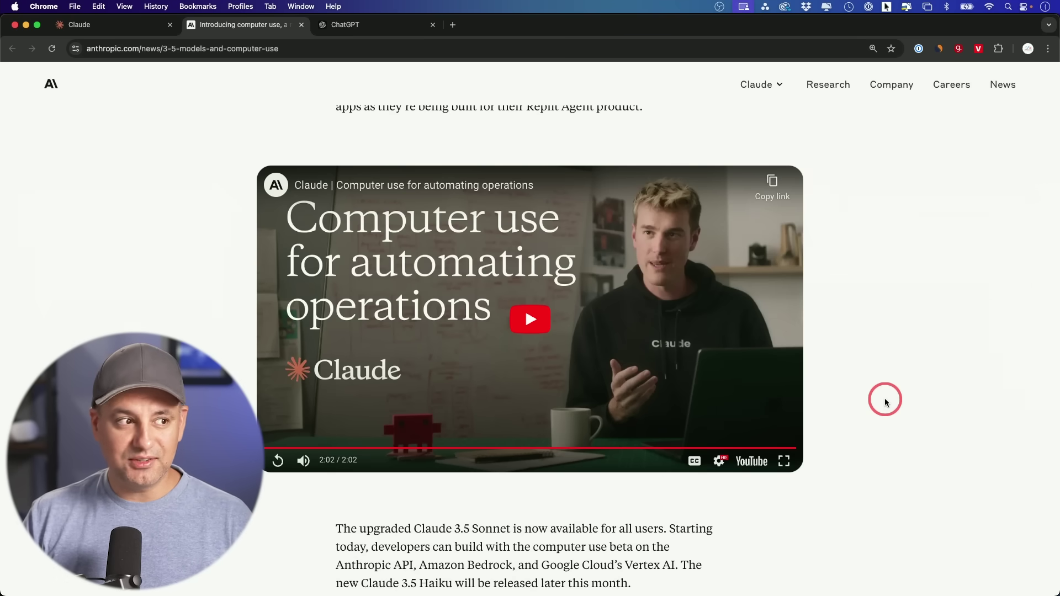
# Switch to the Claude tab showing a new chat with Claude 3.5 Sonnet (New)
pyautogui.press('super+1')
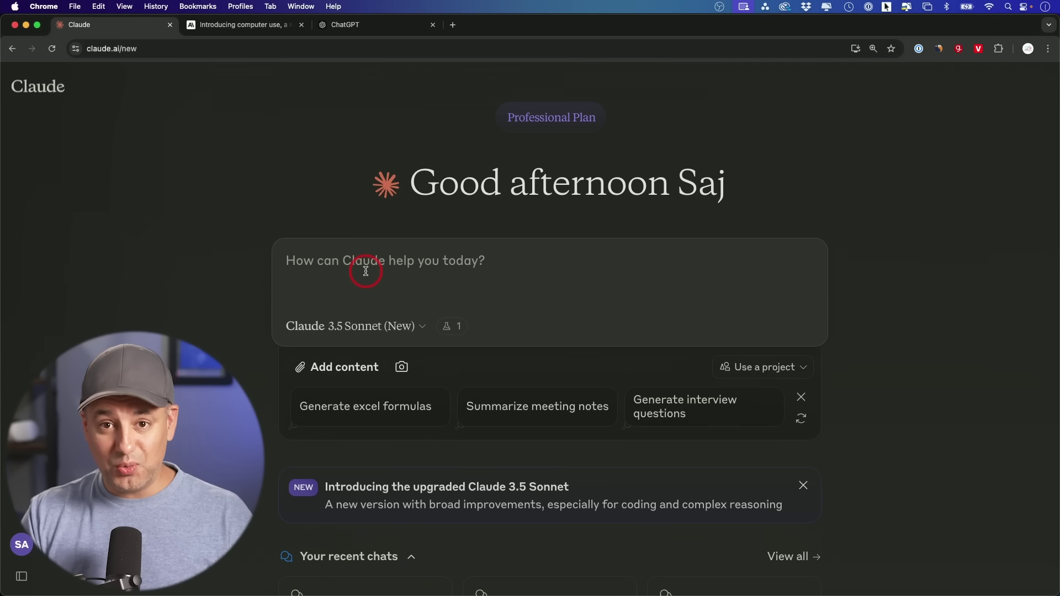
# Paste the question 'How many Rs are in "strawberry"' and send it to Claude
pyautogui.write('How many Rs are in "strawberry"')
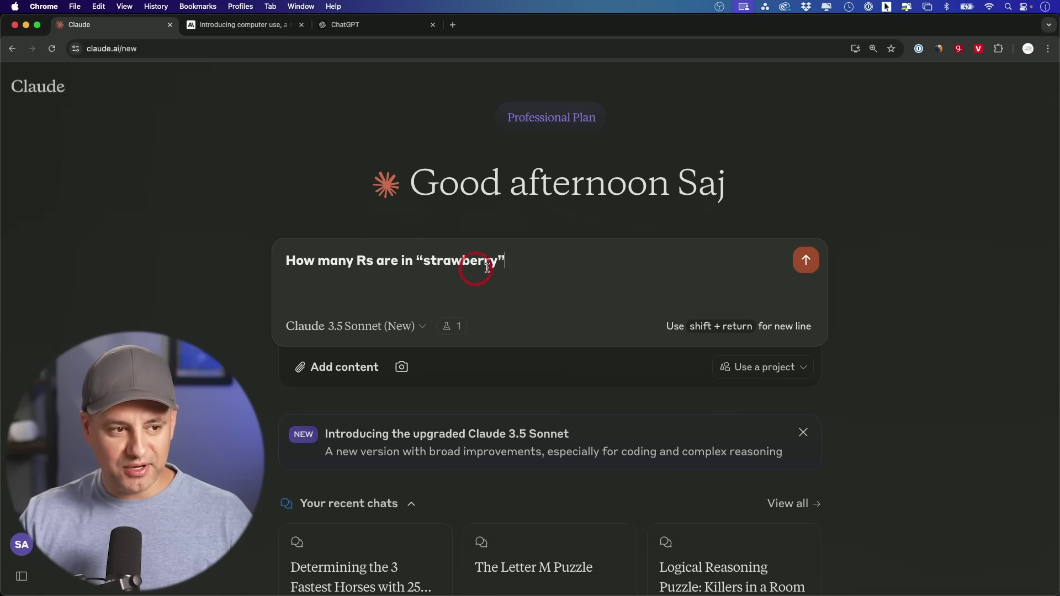
pyautogui.click(807, 263)
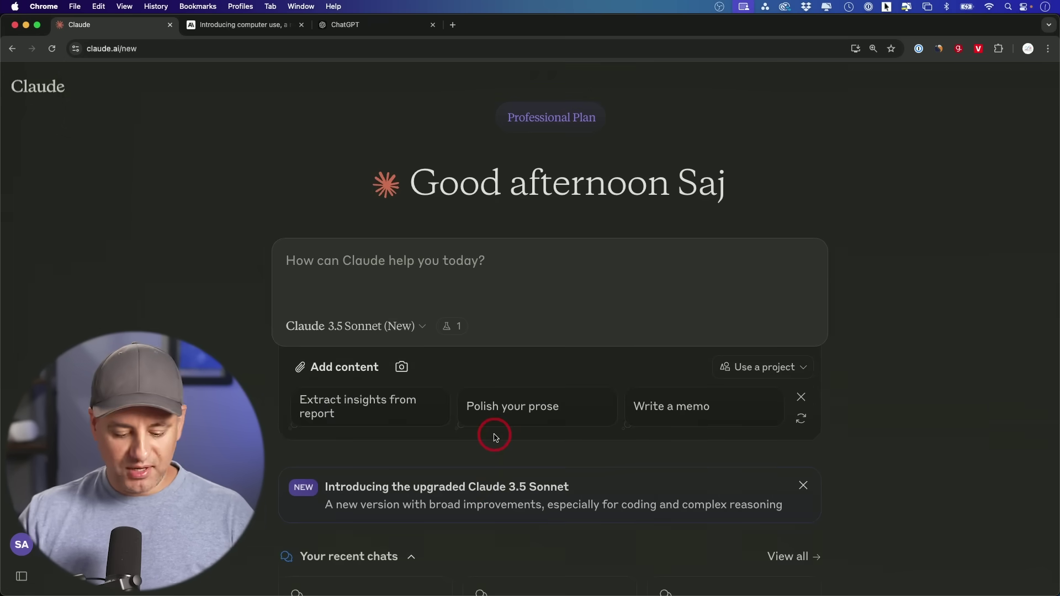
# Send the two-fathers-two-sons fishing riddle and read Claude's grandfather, son and grandson answer
pyautogui.write('Which number is bigger: 9.11 or 9.9')
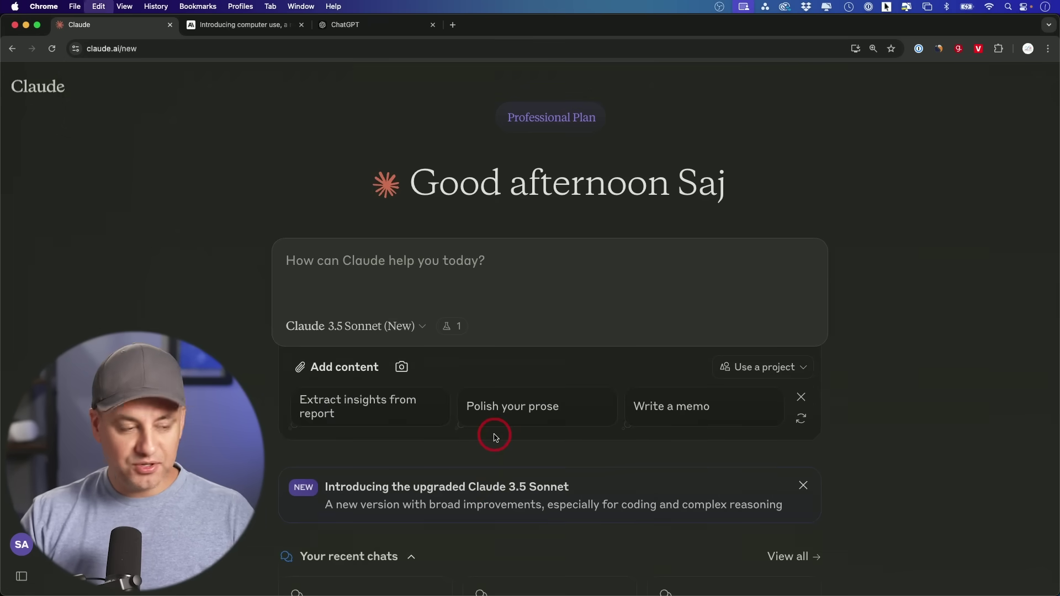
pyautogui.press('Return')
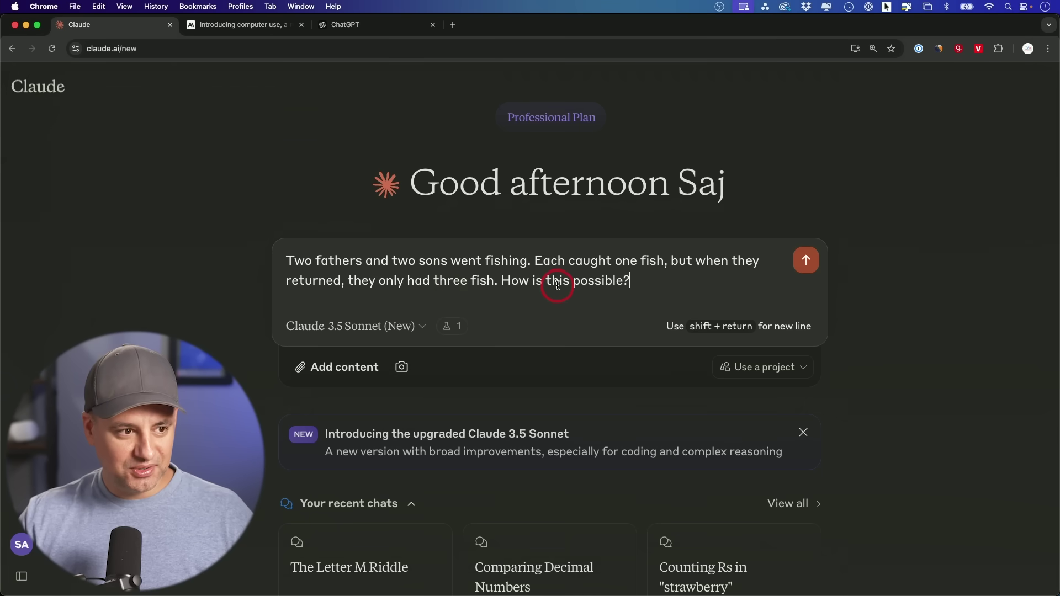
pyautogui.click(809, 258)
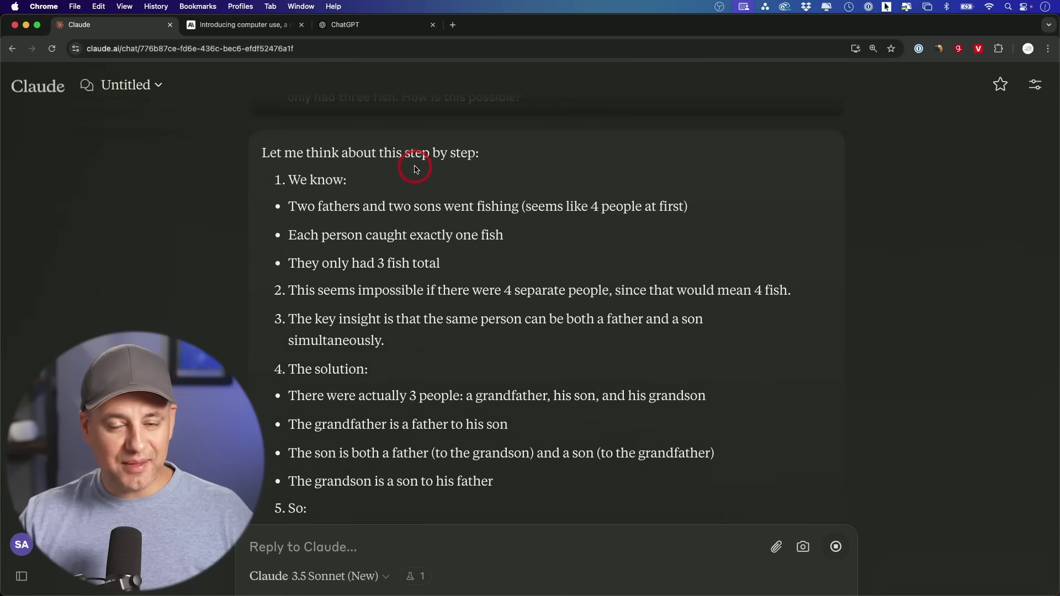
pyautogui.scroll(2, 415, 169)
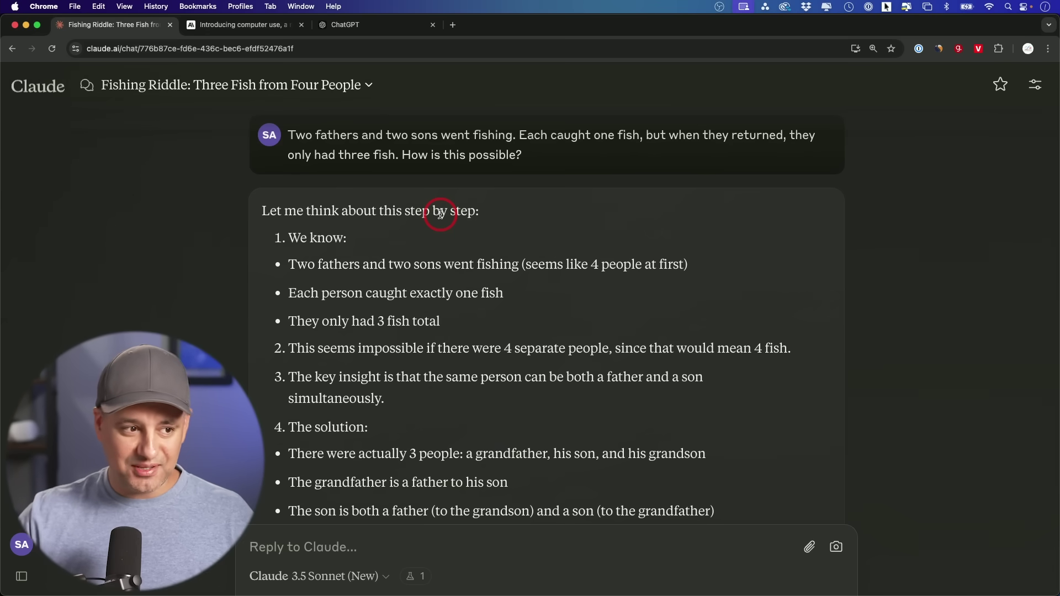
pyautogui.scroll(-3, 440, 213)
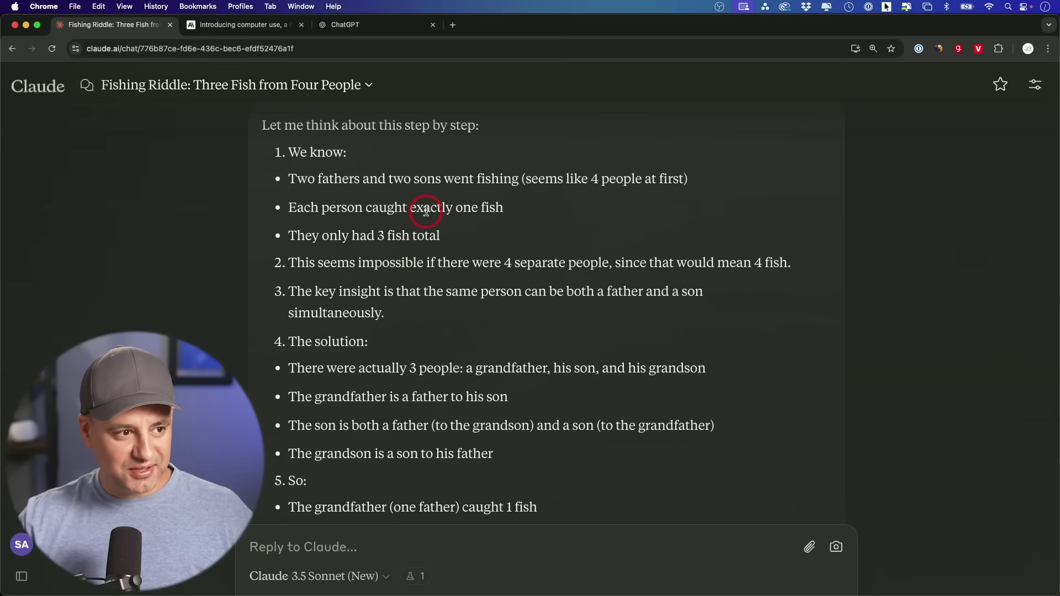
pyautogui.scroll(-3, 421, 213)
pyautogui.scroll(-3, 348, 309)
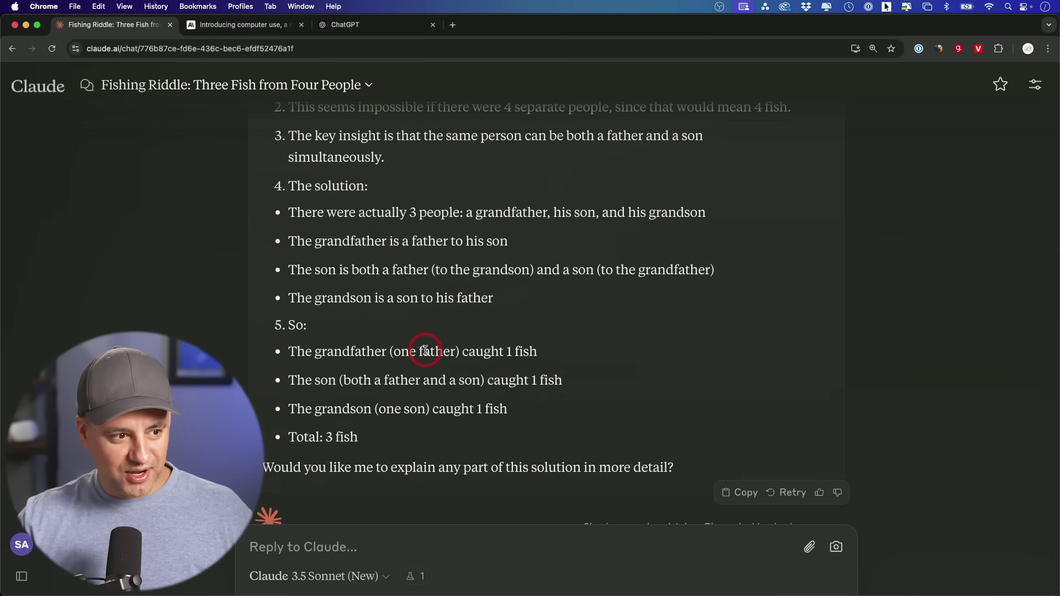
pyautogui.scroll(-1, 425, 350)
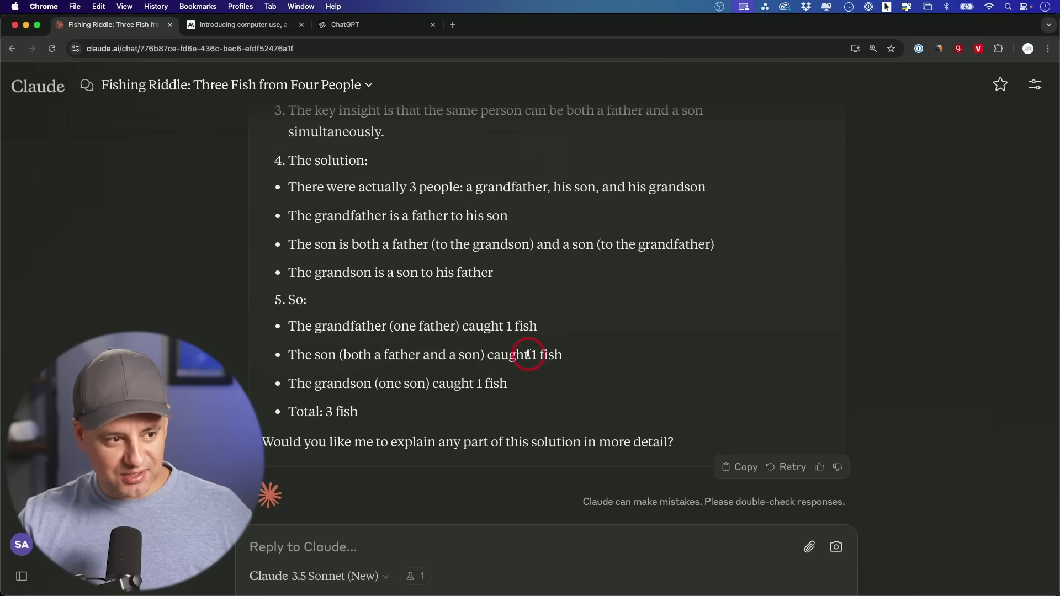
pyautogui.scroll(-1, 533, 355)
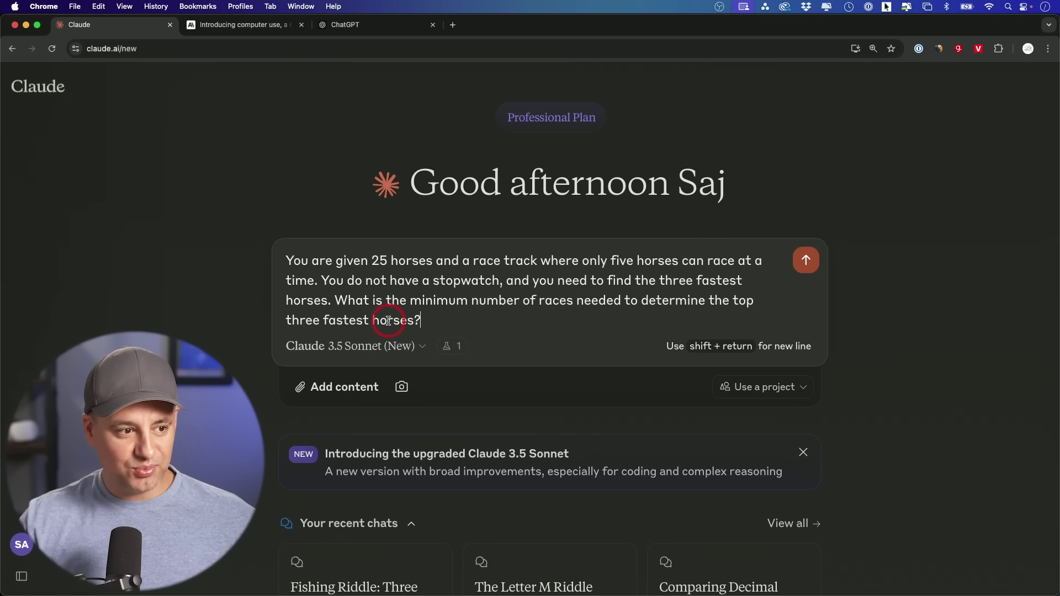
# Send the 25-horses puzzle and read through Claude's answer of 7 races minimum
pyautogui.press('Return')
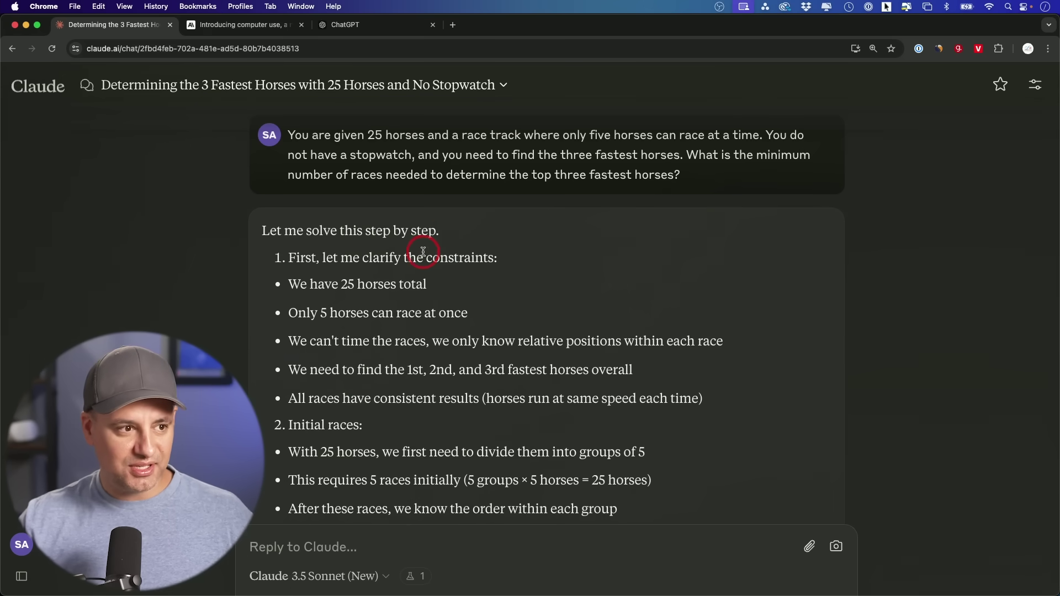
pyautogui.scroll(-5, 454, 249)
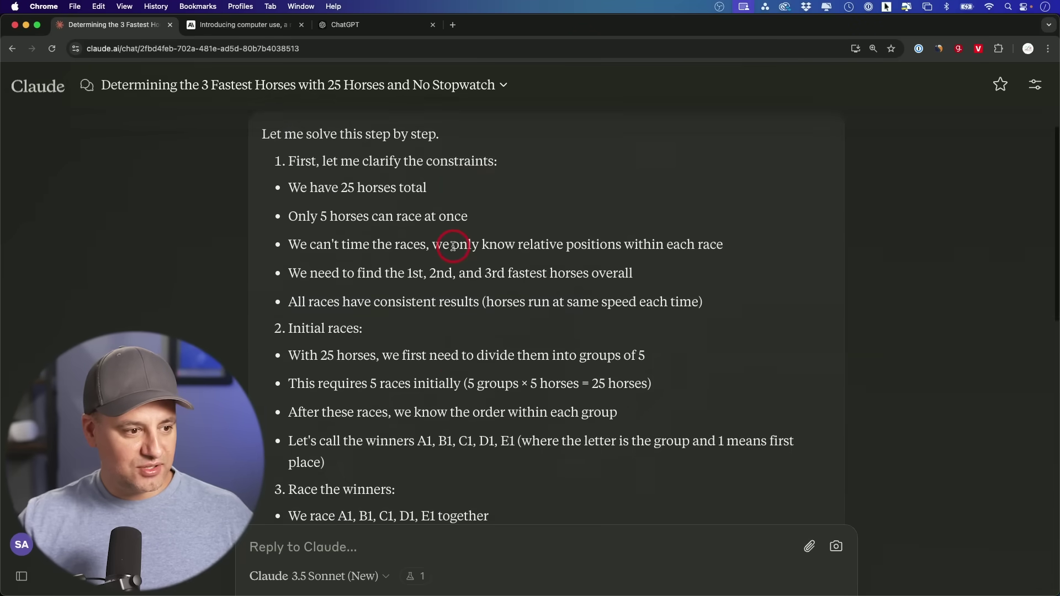
pyautogui.scroll(-9, 453, 247)
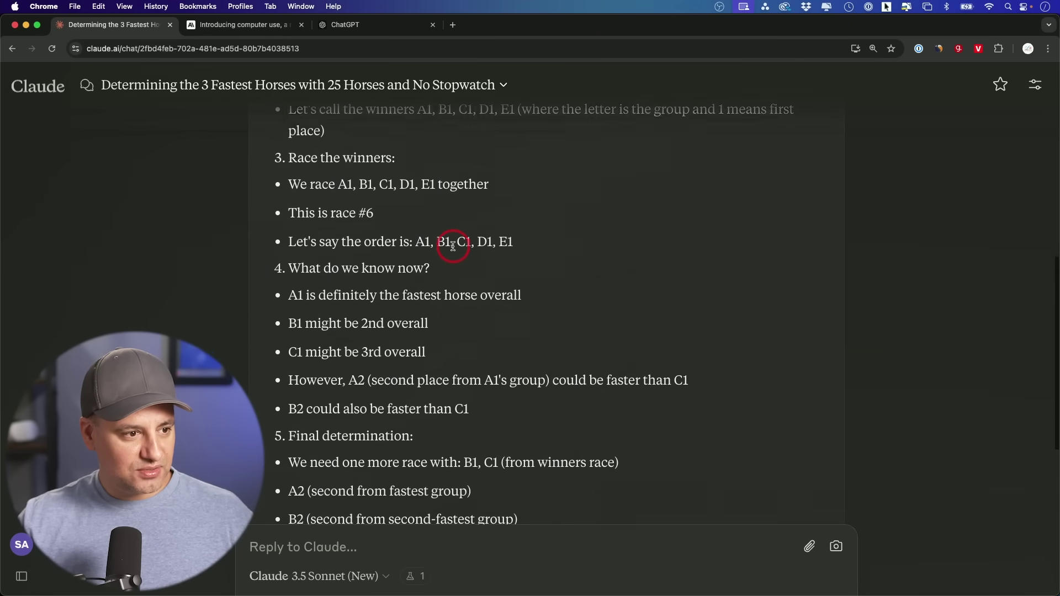
pyautogui.scroll(-3, 453, 249)
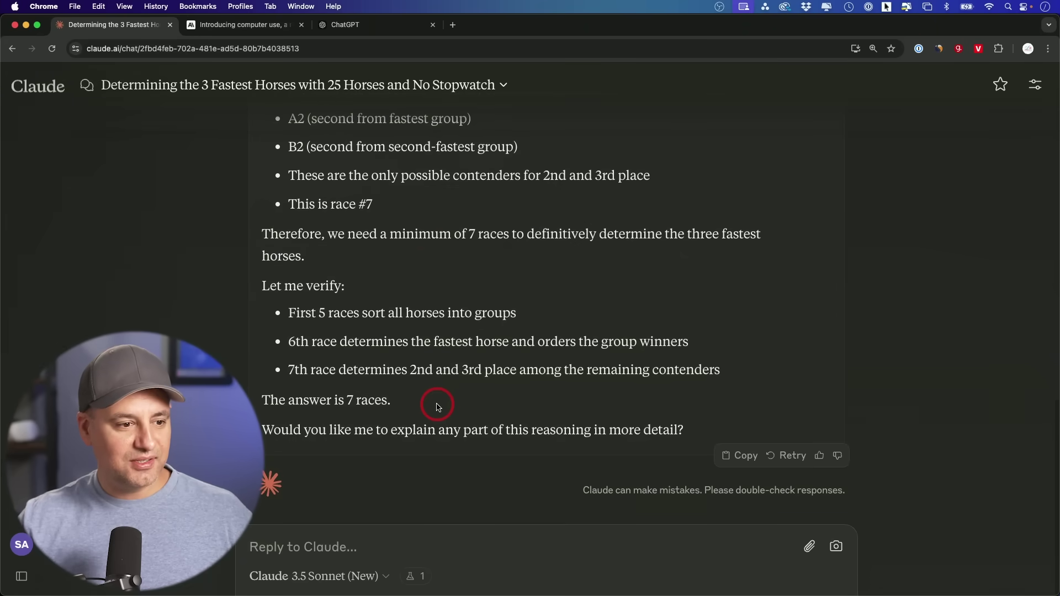
pyautogui.scroll(13, 437, 407)
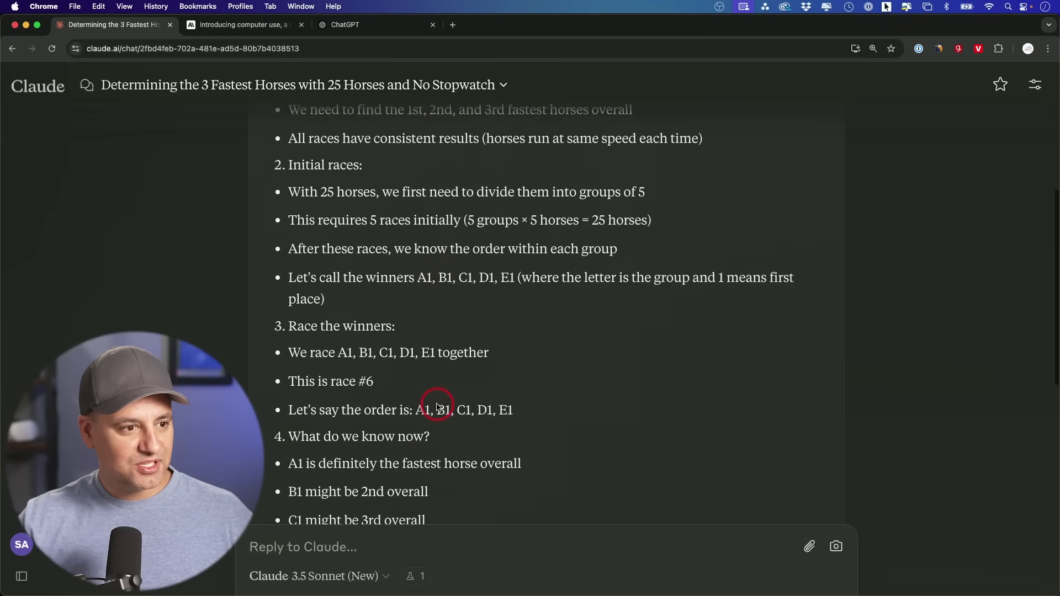
pyautogui.scroll(2, 438, 407)
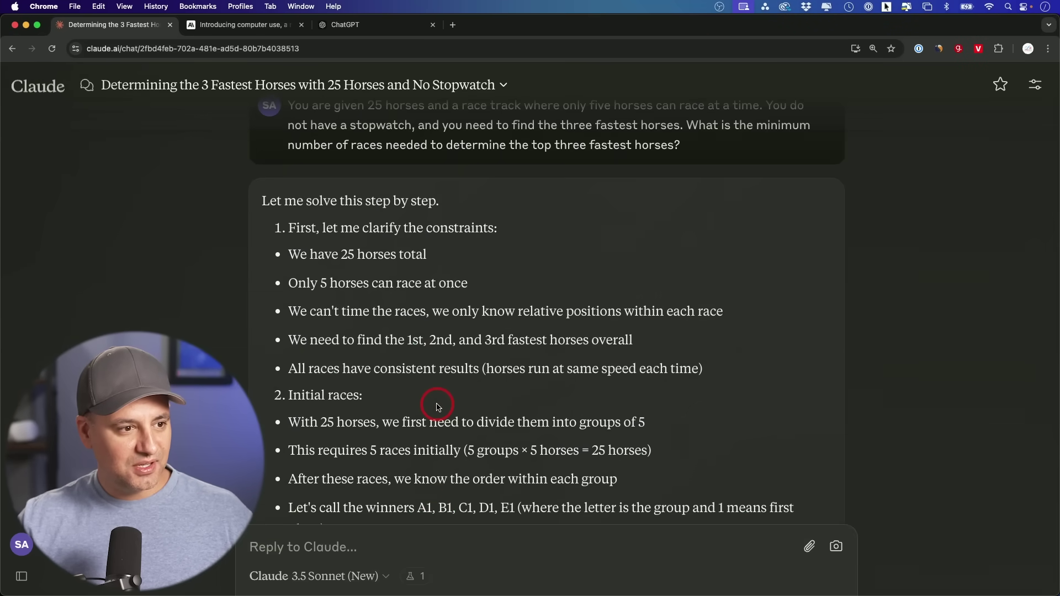
pyautogui.scroll(-15, 438, 407)
pyautogui.scroll(-3, 438, 409)
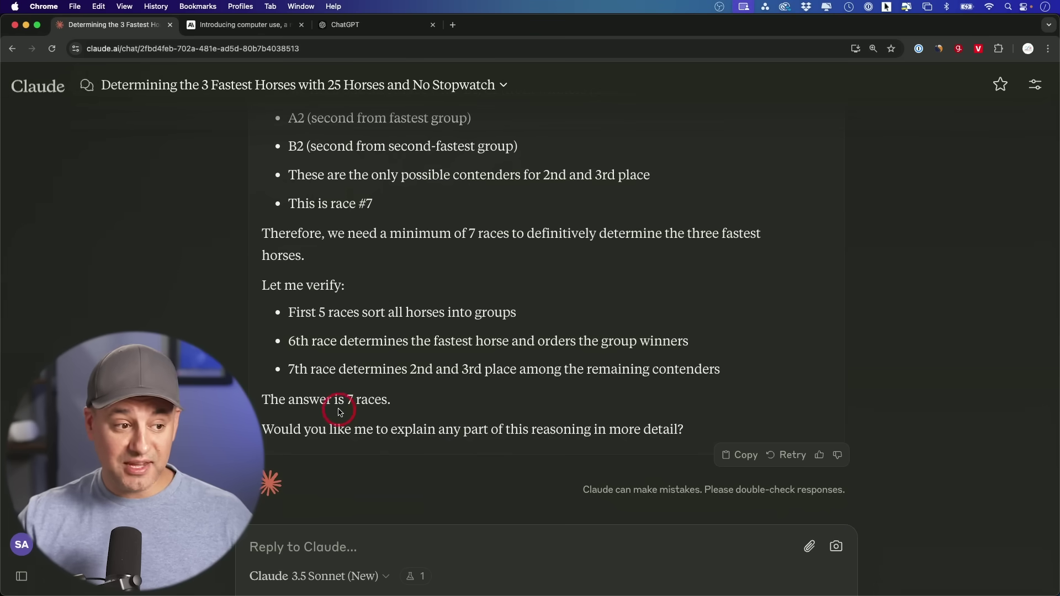
# Ask the chicken-or-egg question in a new chat and select Claude's answer text
pyautogui.press('super+k')
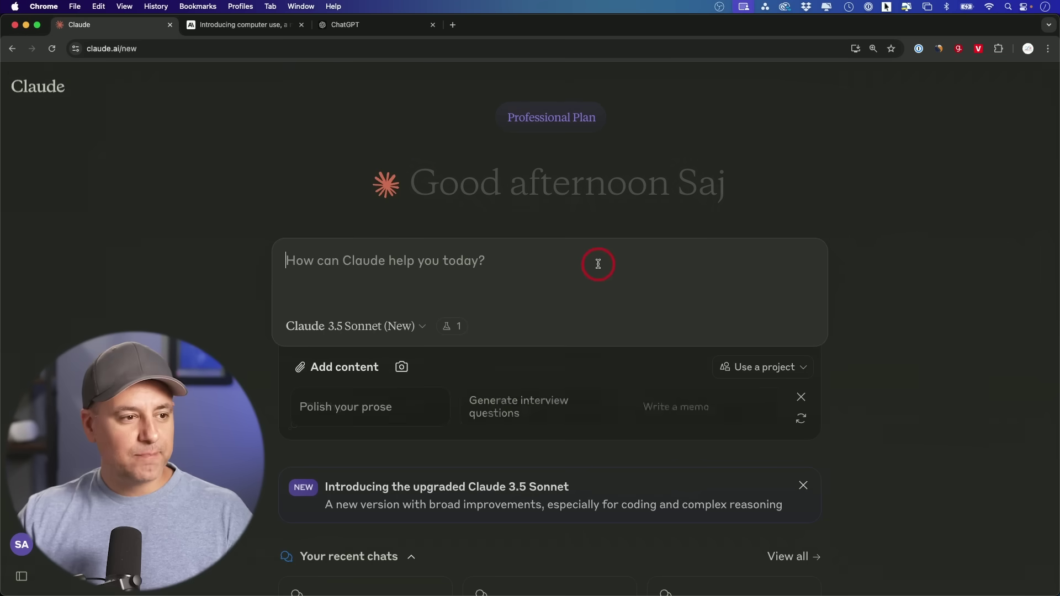
pyautogui.write('Which came first, the chicken or the egg?')
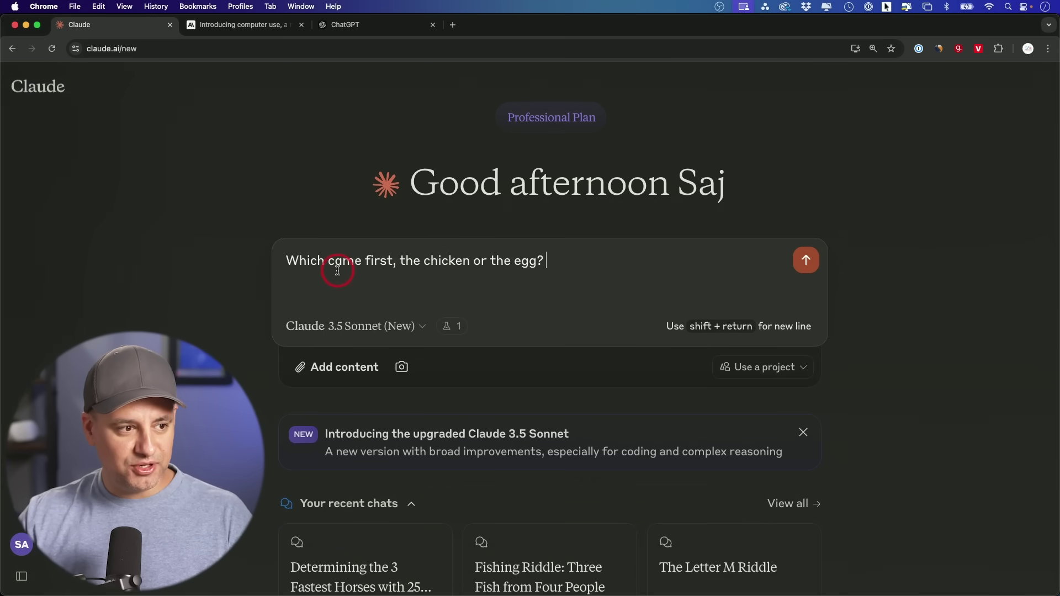
pyautogui.press('Return')
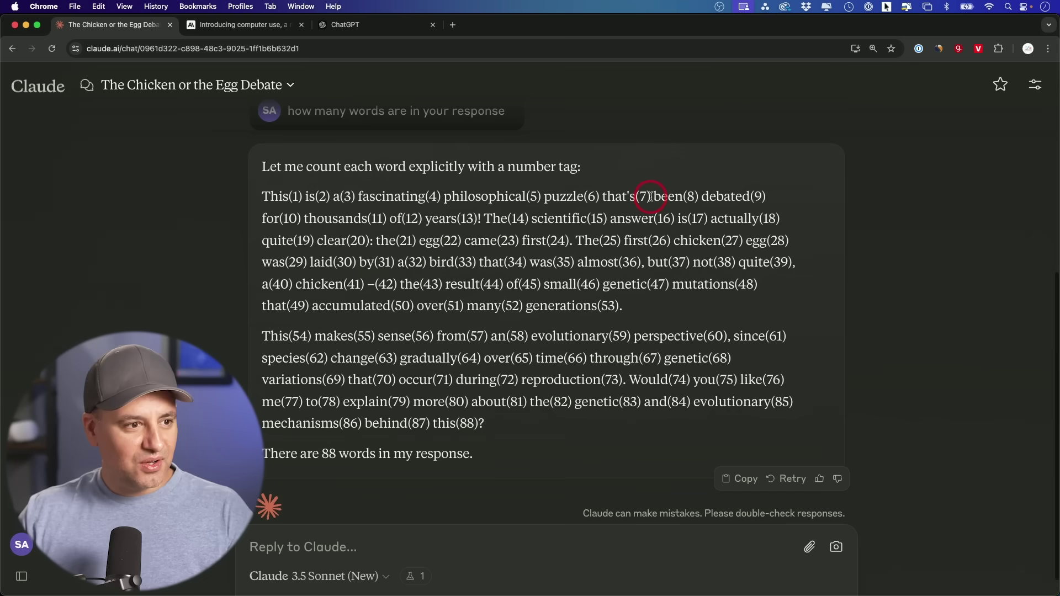
pyautogui.scroll(-1, 375, 255)
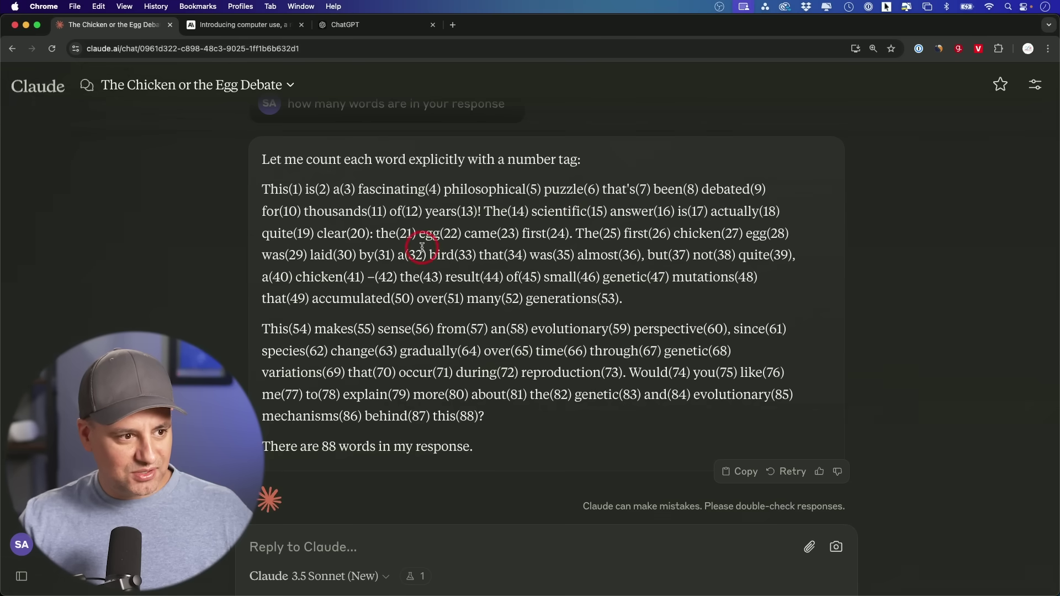
pyautogui.scroll(5, 519, 282)
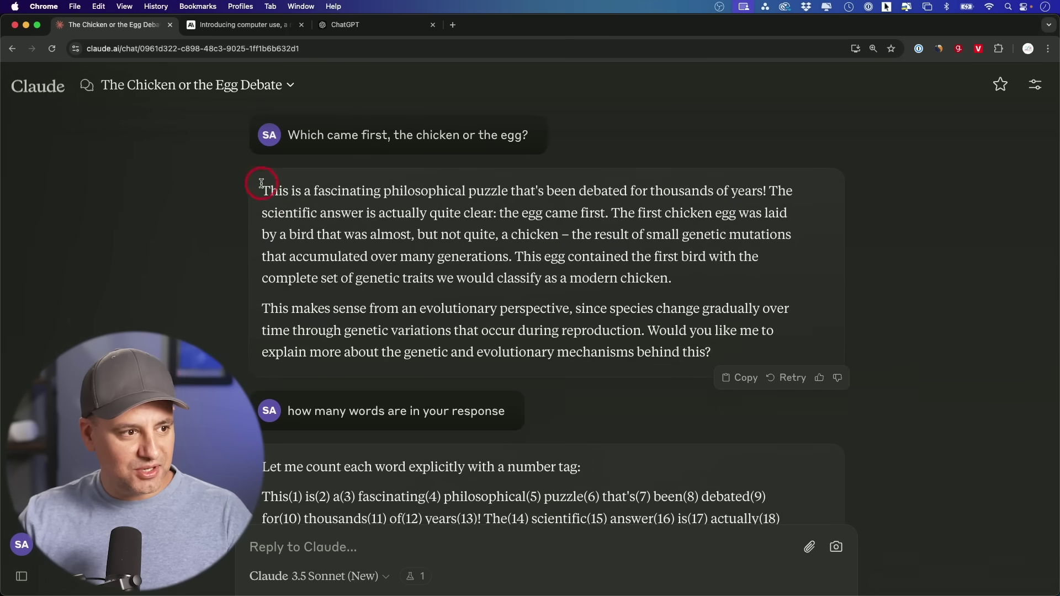
pyautogui.moveTo(263, 189); pyautogui.dragTo(741, 348)
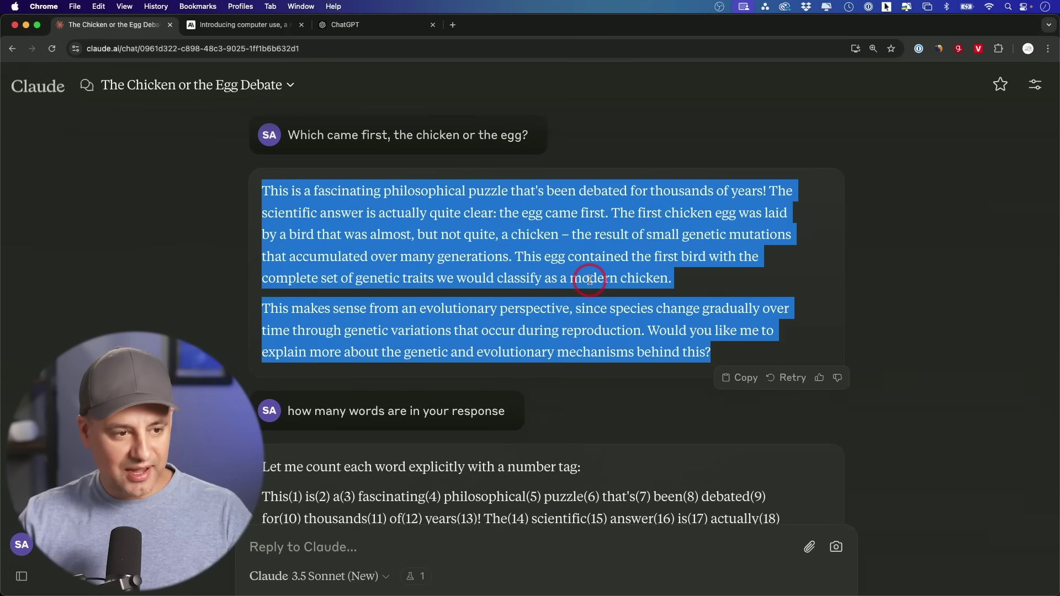
# Compare Word's 107-word count of the answer against Claude's claimed 88 words
pyautogui.scroll(-5, 589, 304)
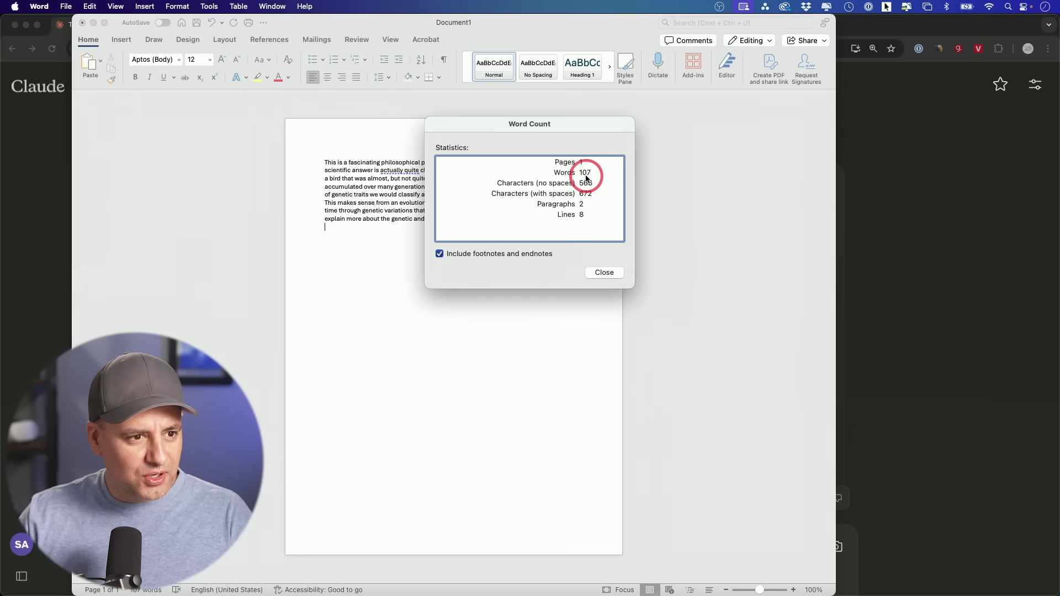
pyautogui.click(1042, 279)
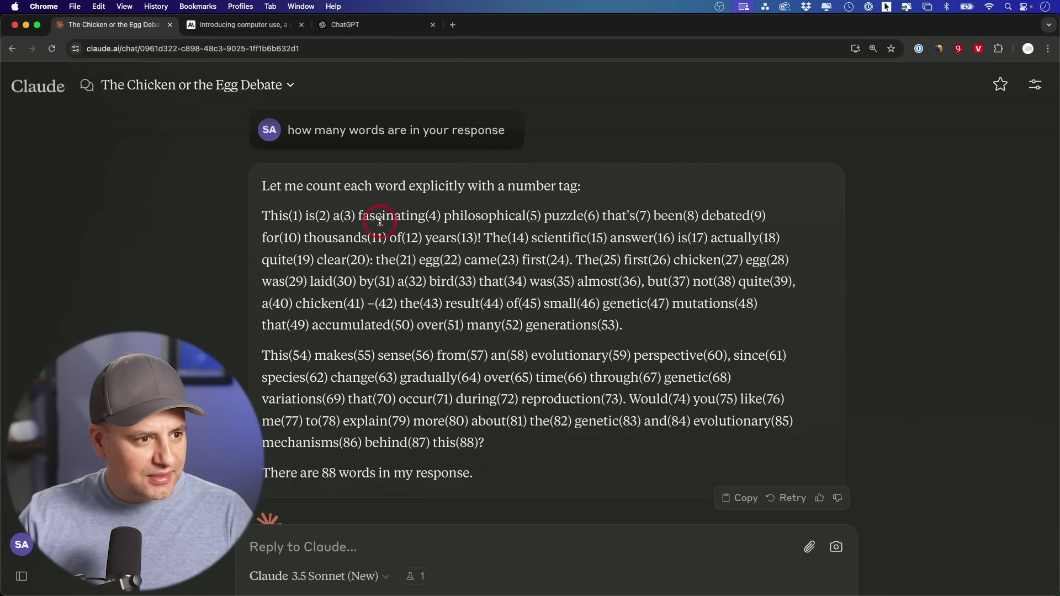
pyautogui.scroll(5, 462, 223)
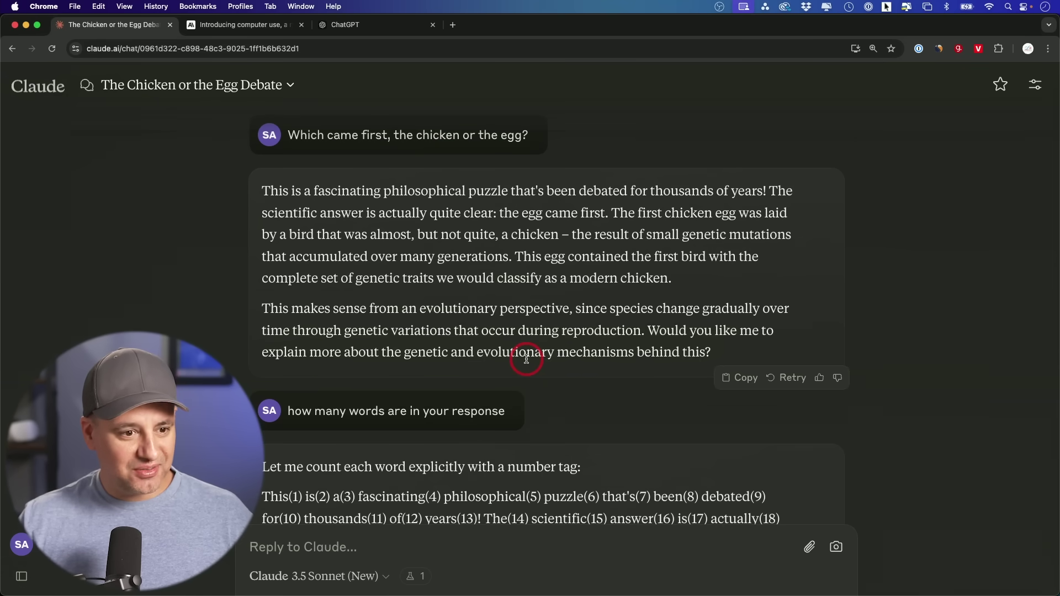
pyautogui.scroll(-5, 526, 360)
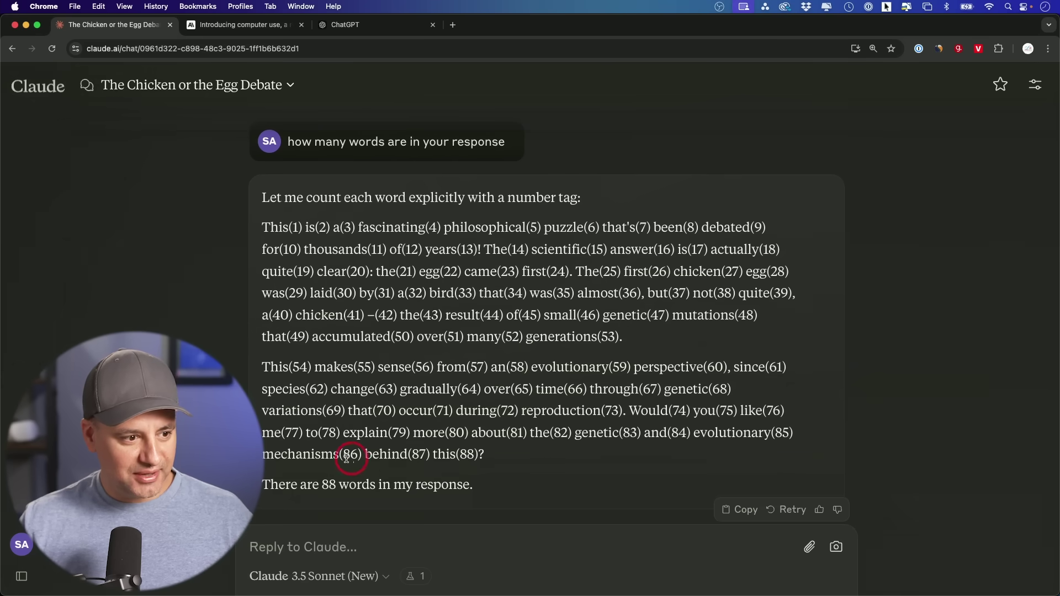
pyautogui.scroll(5, 467, 456)
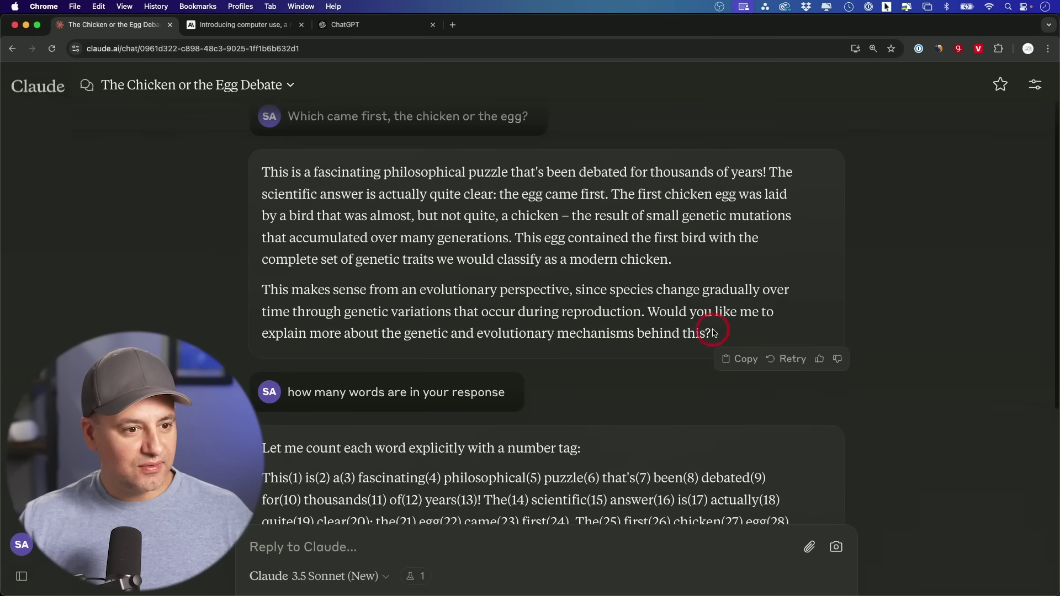
pyautogui.scroll(-5, 663, 347)
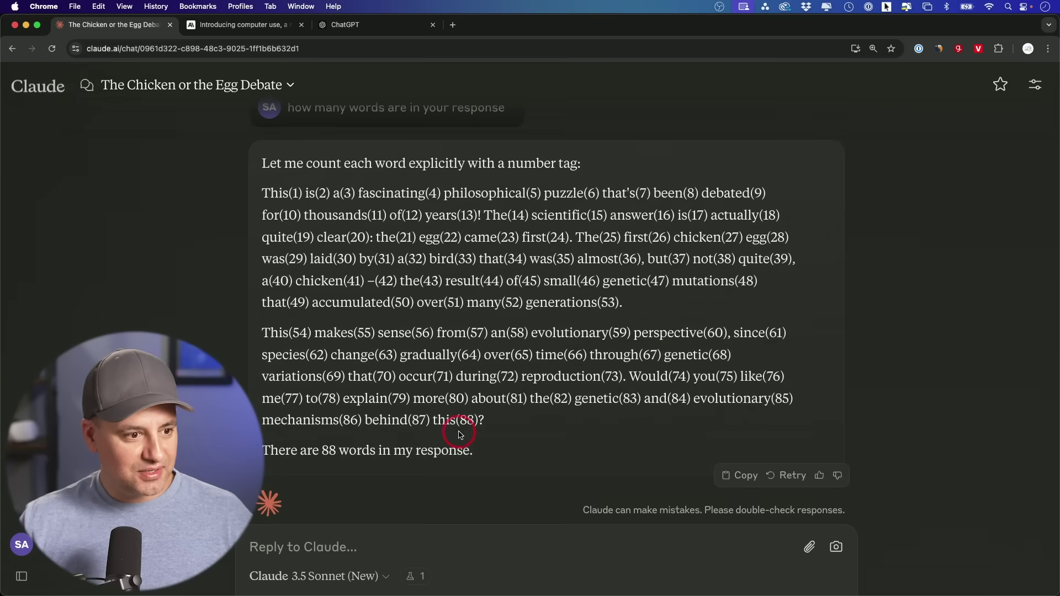
pyautogui.scroll(5, 458, 432)
pyautogui.scroll(-1, 458, 432)
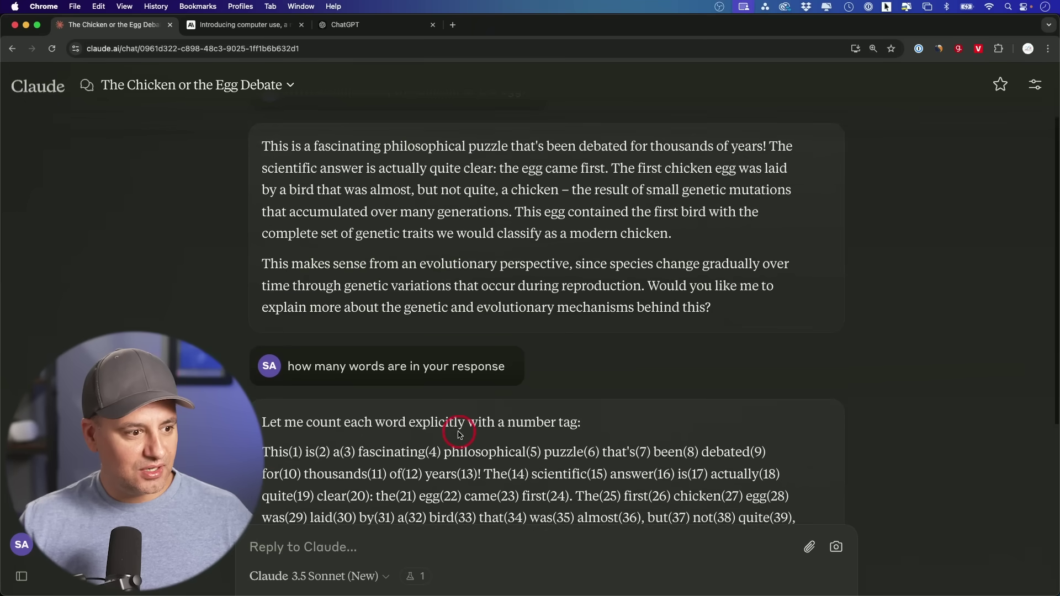
pyautogui.scroll(2, 315, 466)
pyautogui.scroll(-3, 391, 415)
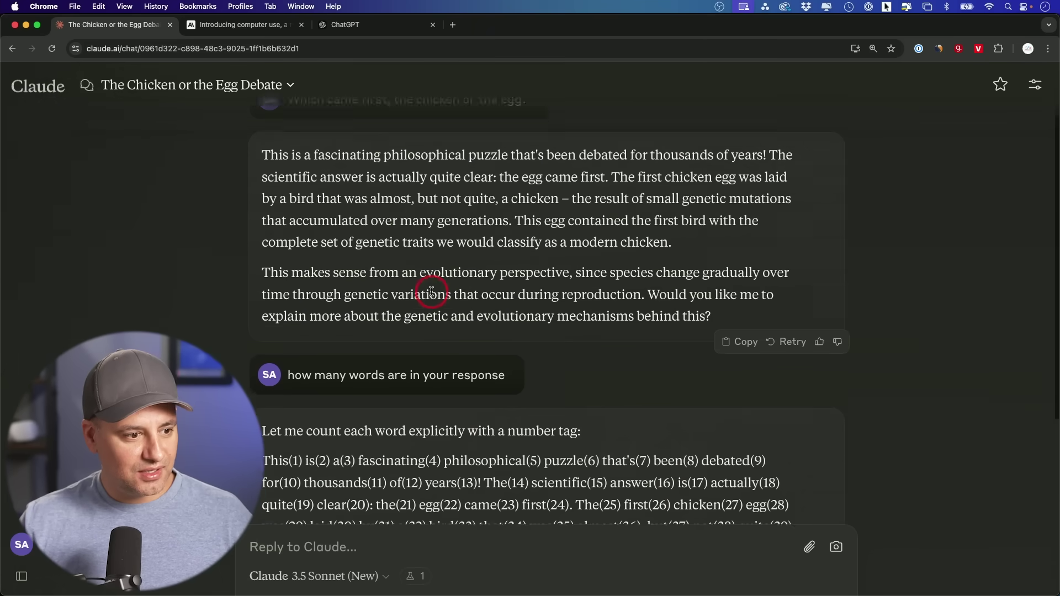
pyautogui.scroll(-2, 501, 412)
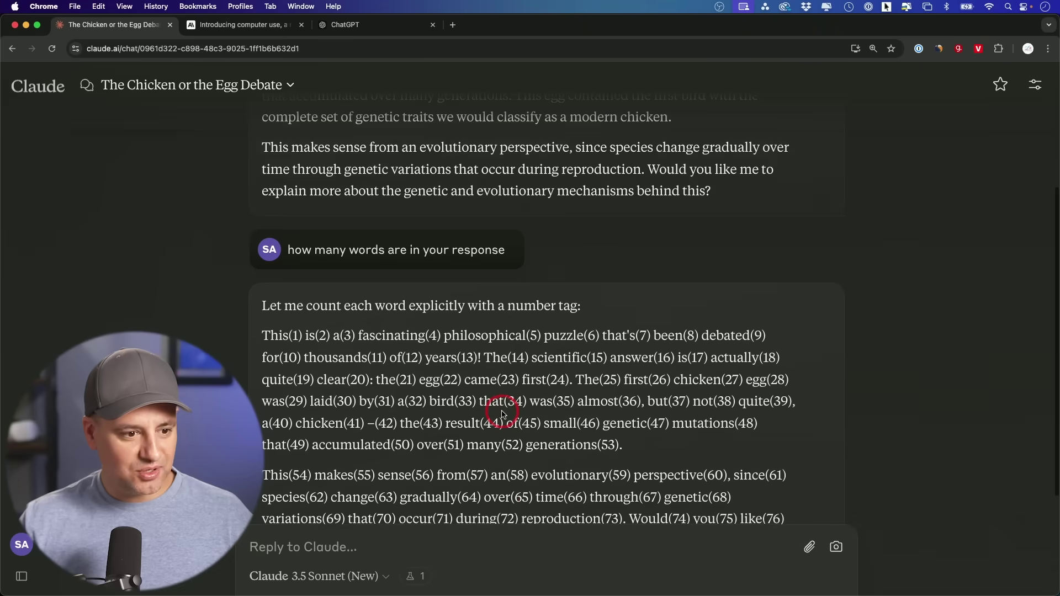
pyautogui.scroll(-1, 502, 412)
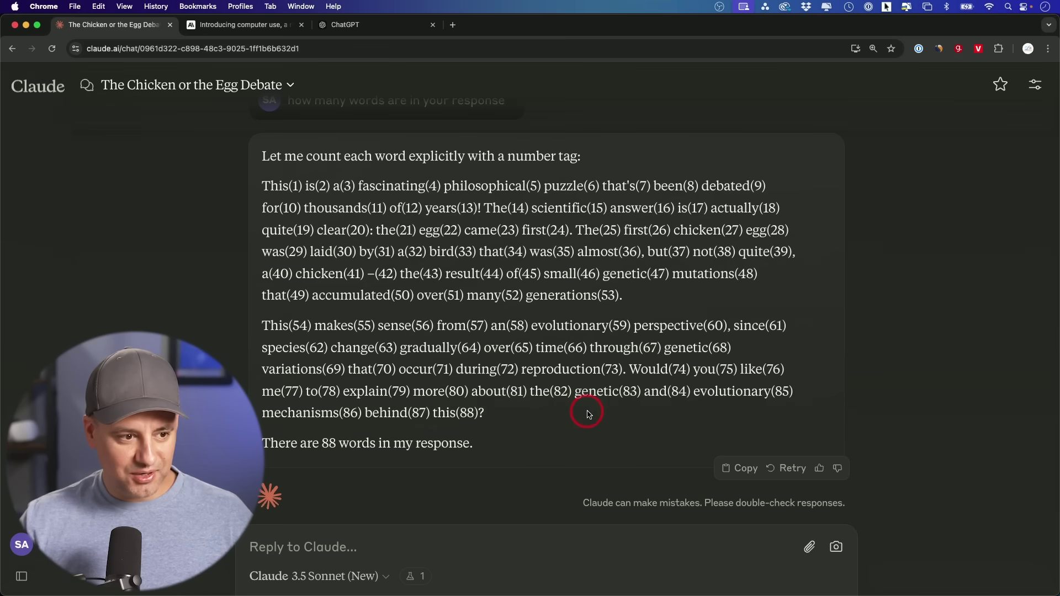
pyautogui.scroll(-1, 621, 408)
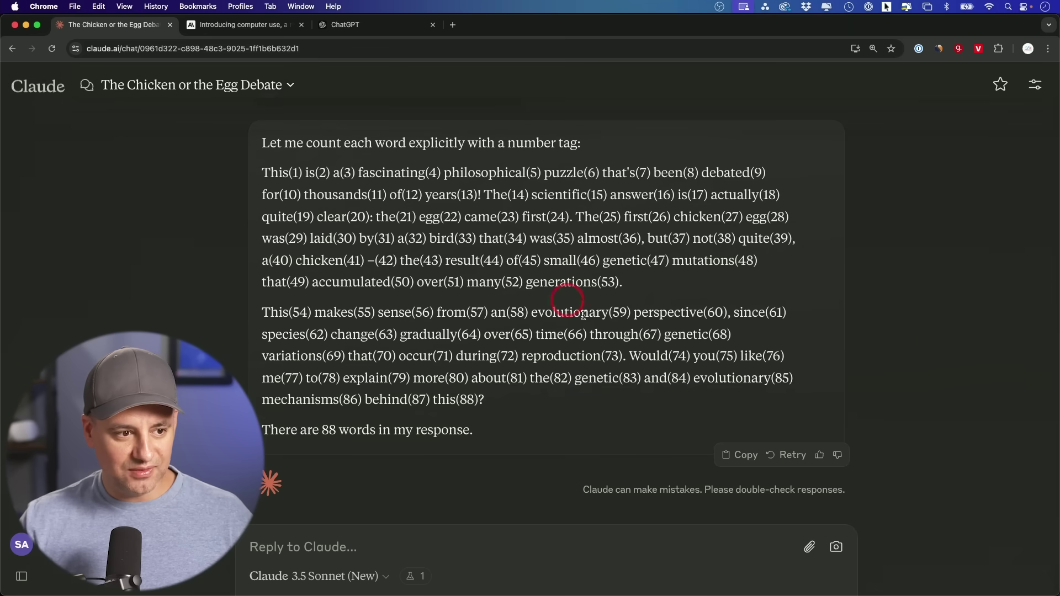
pyautogui.press('super+k')
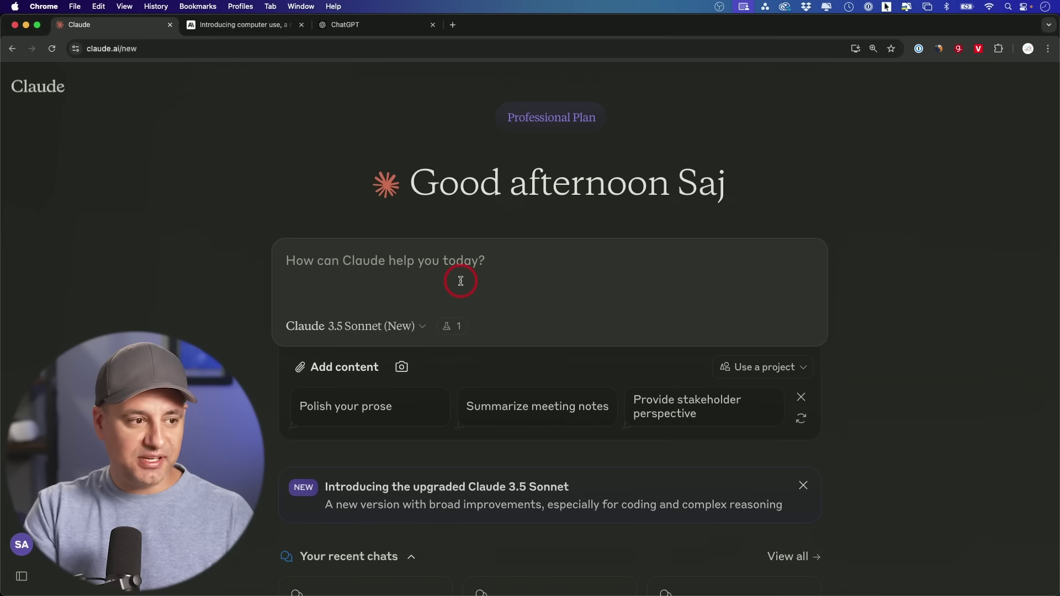
# Paste and send the request for a Python checkers game that runs on a Mac
pyautogui.write('write a game of checkers in python I can run on my mac')
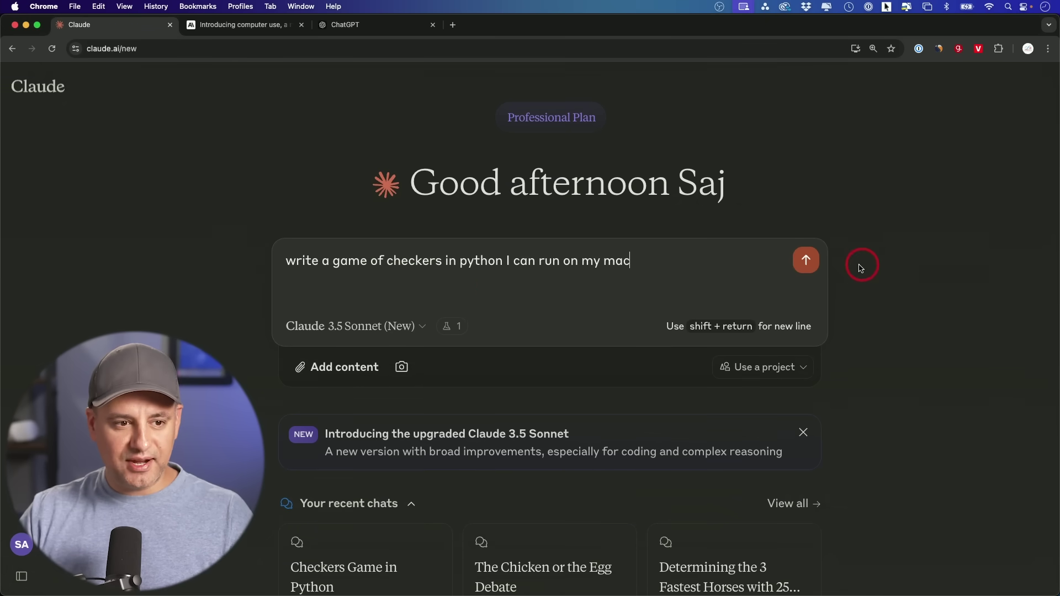
pyautogui.click(806, 264)
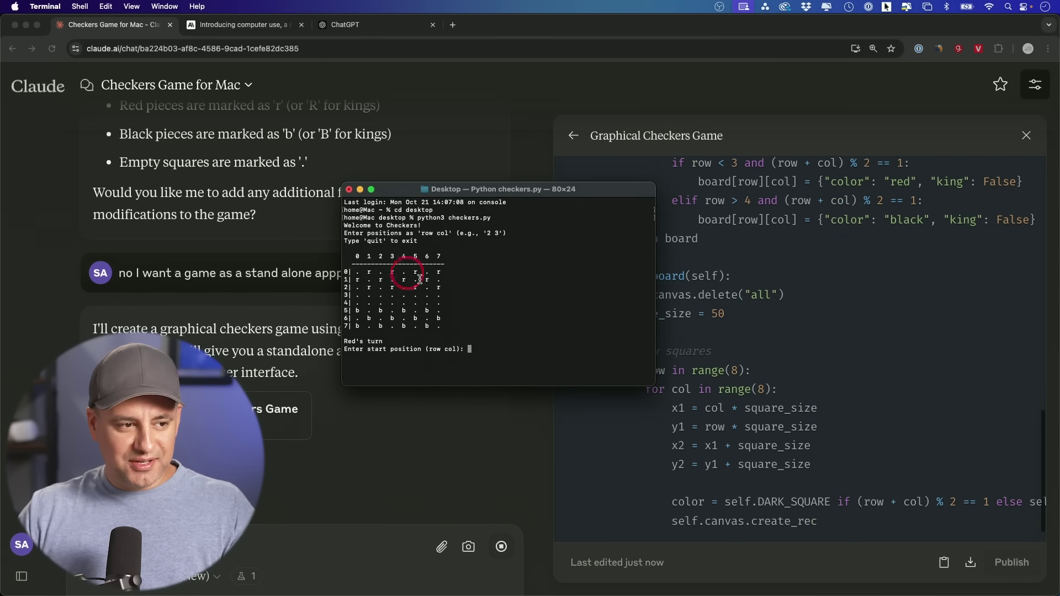
pyautogui.moveTo(347, 254); pyautogui.dragTo(440, 333)
pyautogui.click(440, 331)
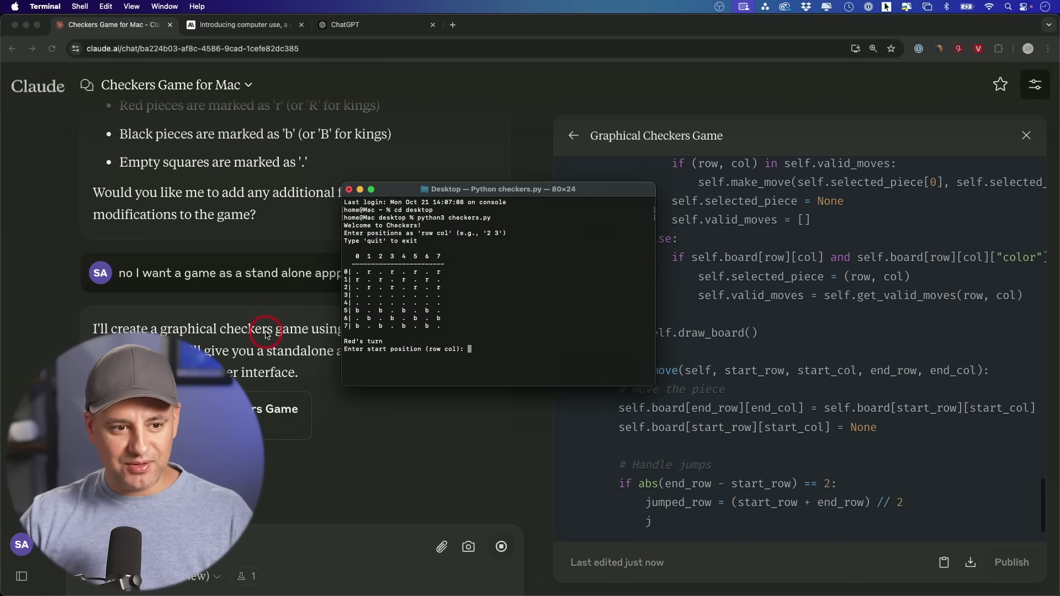
# Play two red opening moves, each wrongly ending in a 'Red wins!' message
pyautogui.click(511, 138)
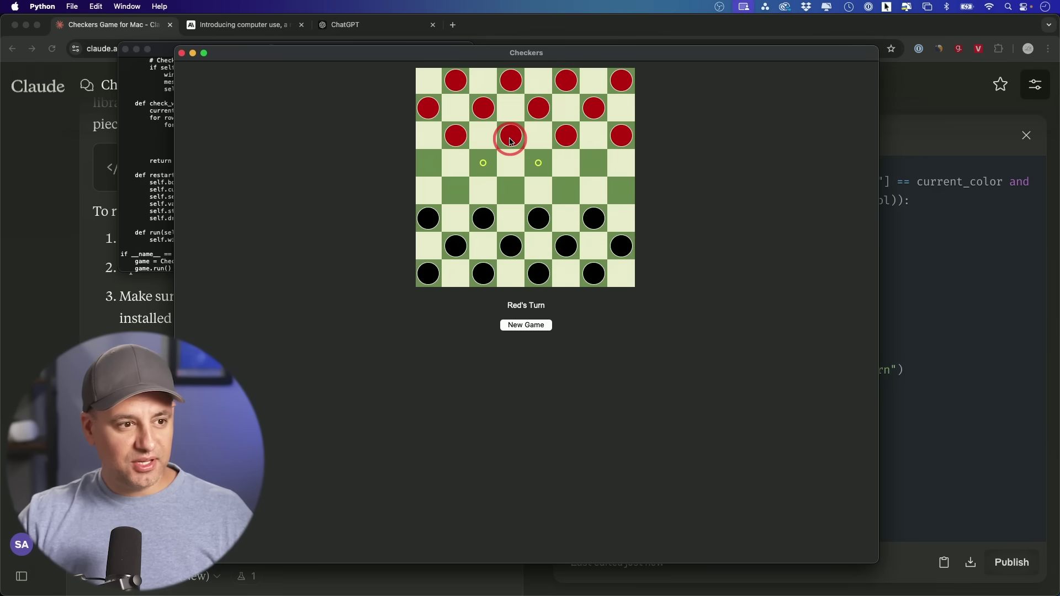
pyautogui.click(541, 166)
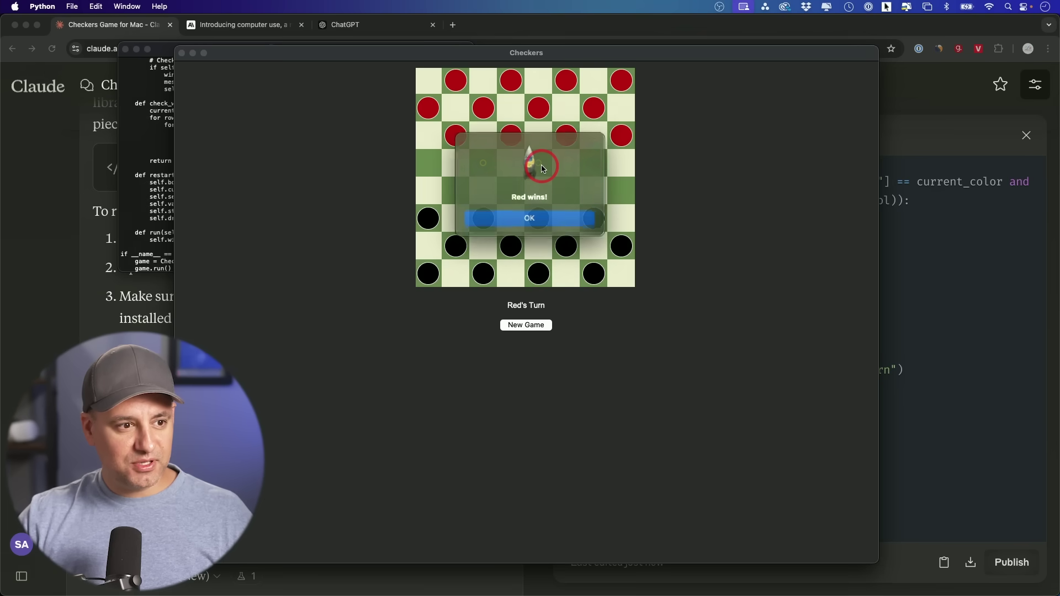
pyautogui.click(530, 218)
pyautogui.click(510, 139)
pyautogui.click(536, 166)
pyautogui.click(503, 130)
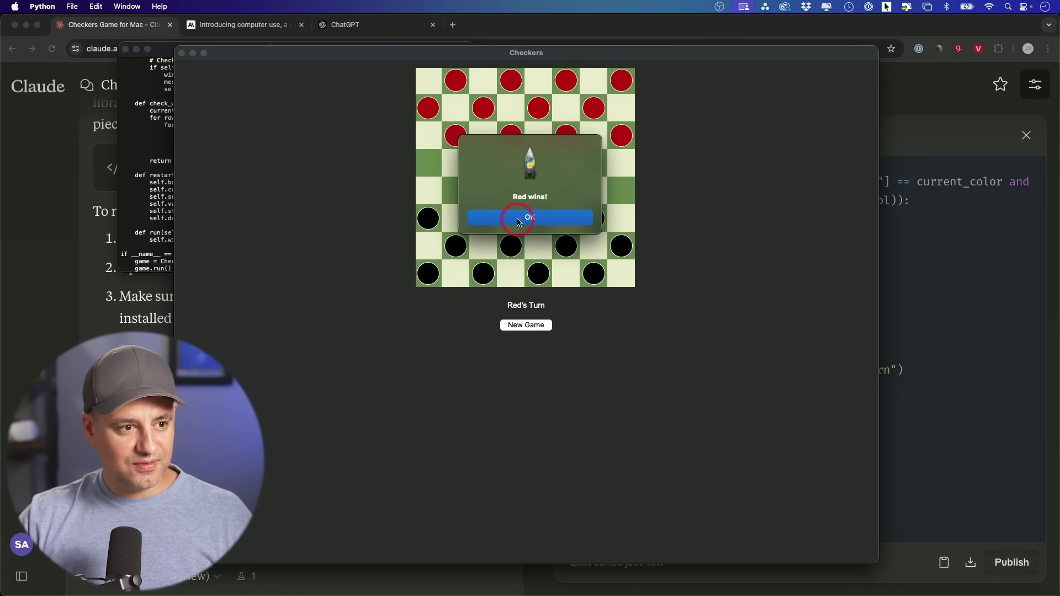
pyautogui.click(525, 218)
# Restart and play two more red moves, again getting false 'Red wins!' messages, then check Claude's chat
pyautogui.click(527, 325)
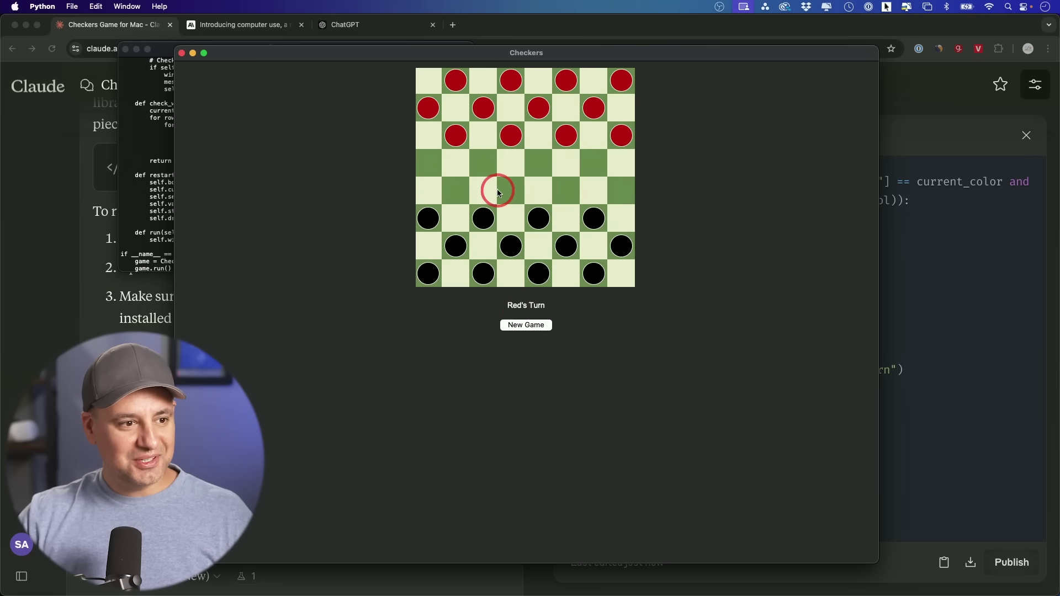
pyautogui.click(504, 141)
pyautogui.click(536, 163)
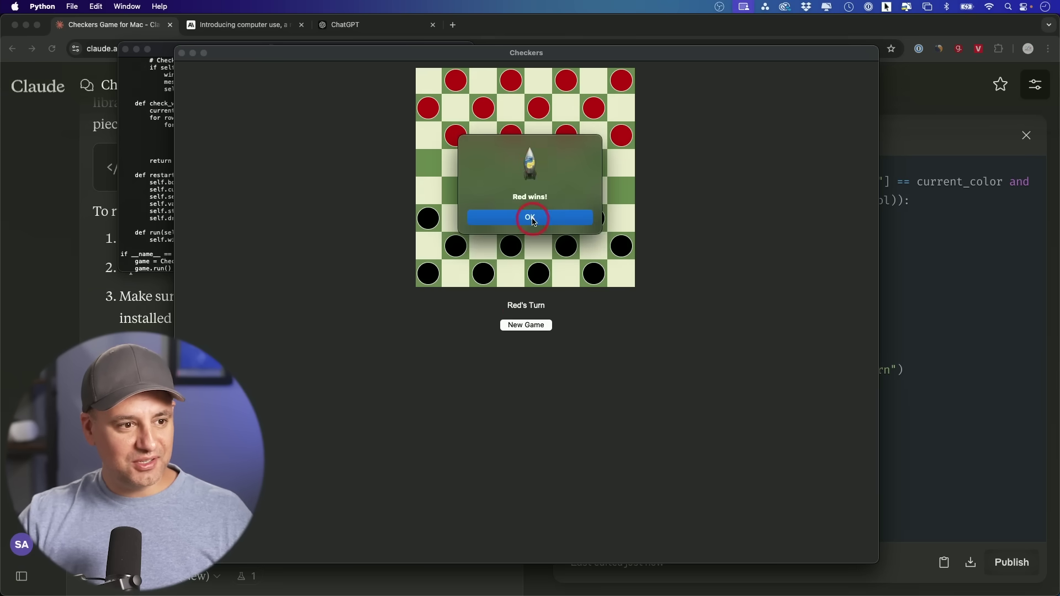
pyautogui.click(531, 219)
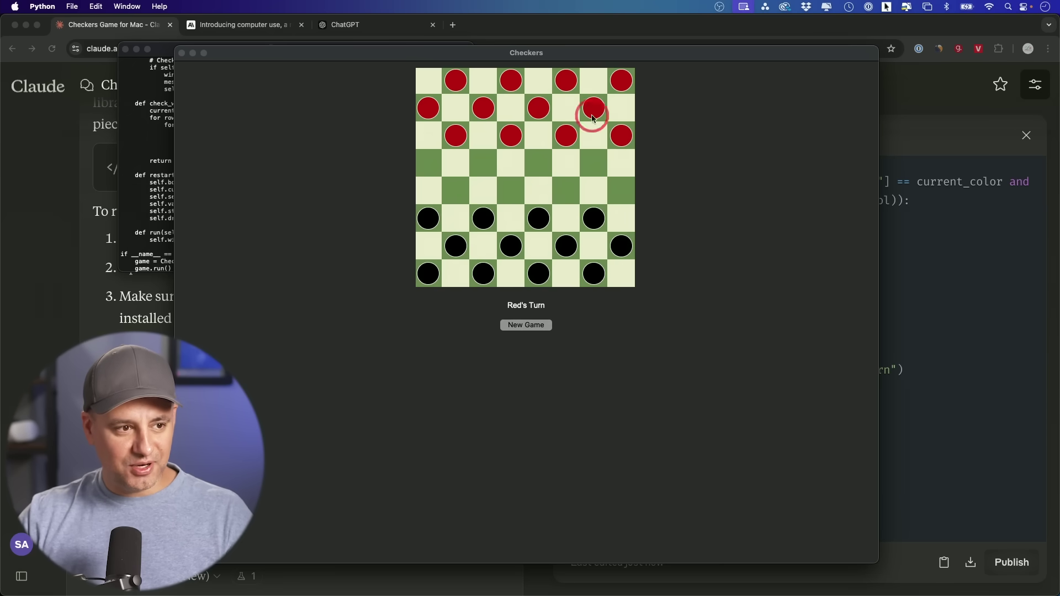
pyautogui.click(515, 144)
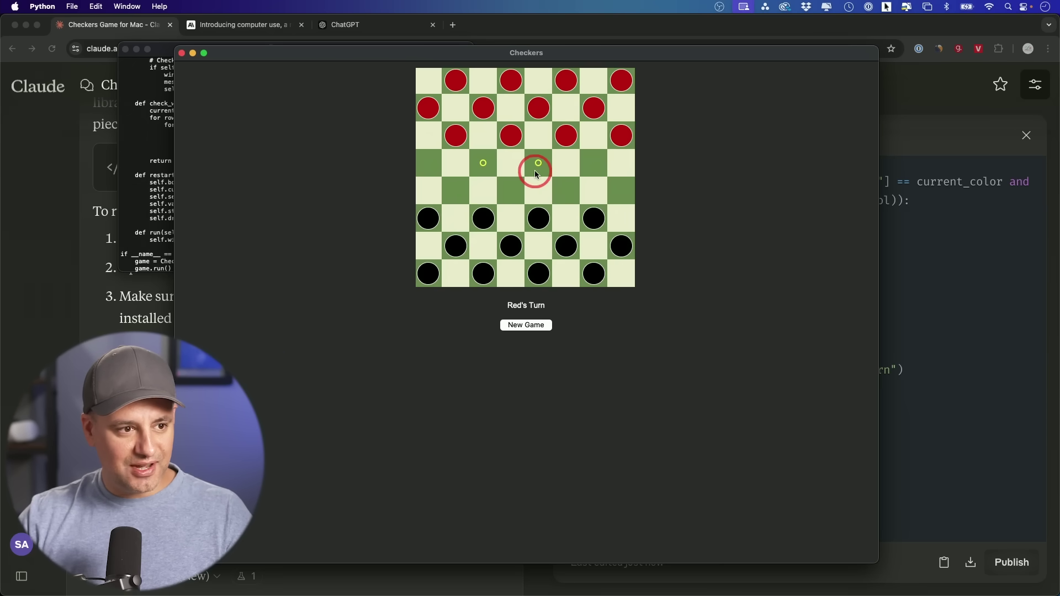
pyautogui.click(534, 170)
pyautogui.click(530, 219)
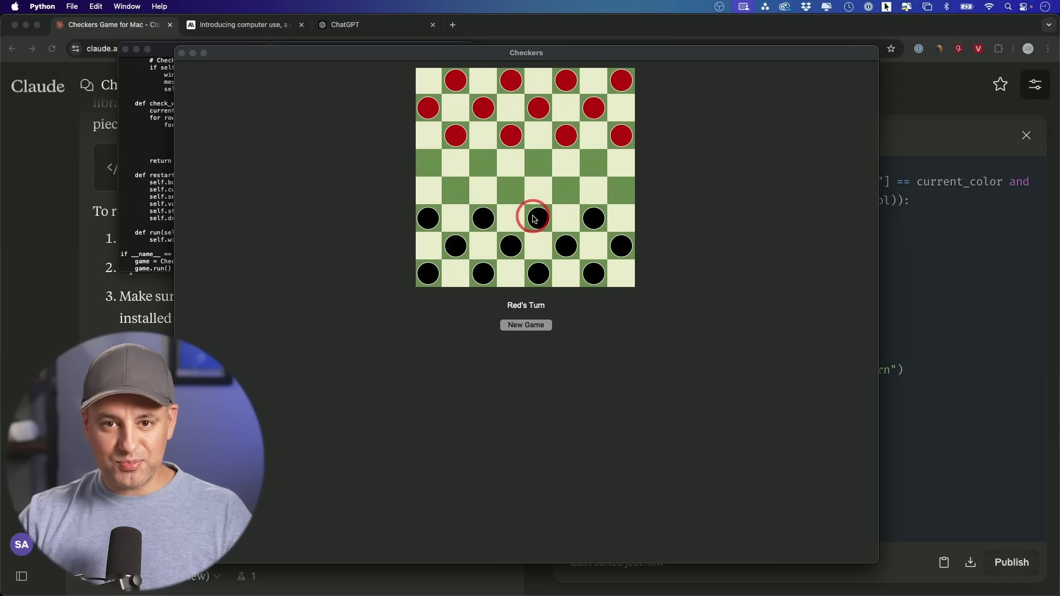
pyautogui.click(28, 355)
pyautogui.scroll(-3, 28, 355)
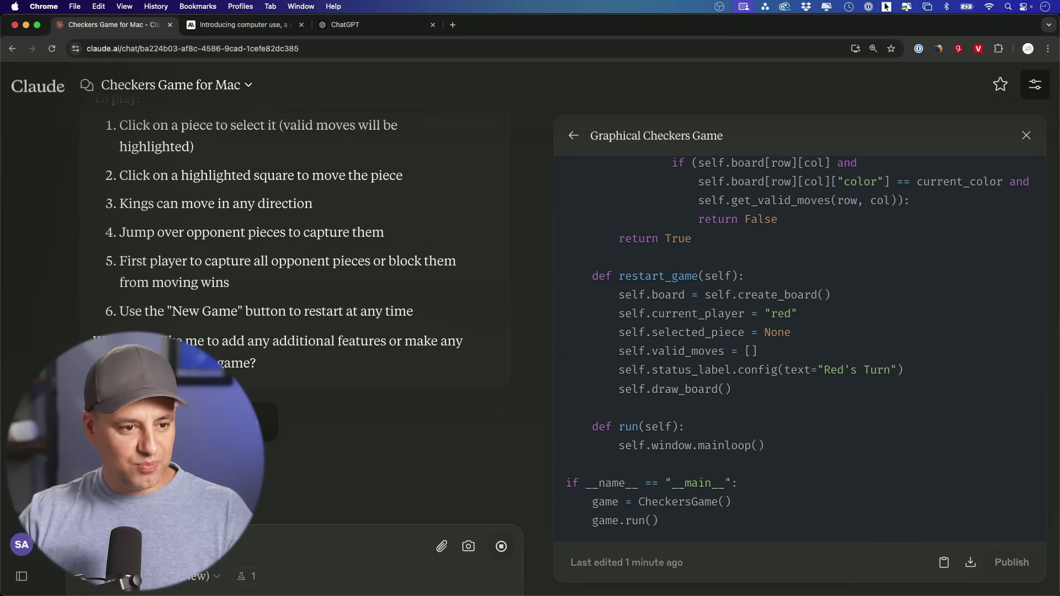
# Play a red and black opening move, then repeatedly fail to complete the forced red jump
pyautogui.click(592, 118)
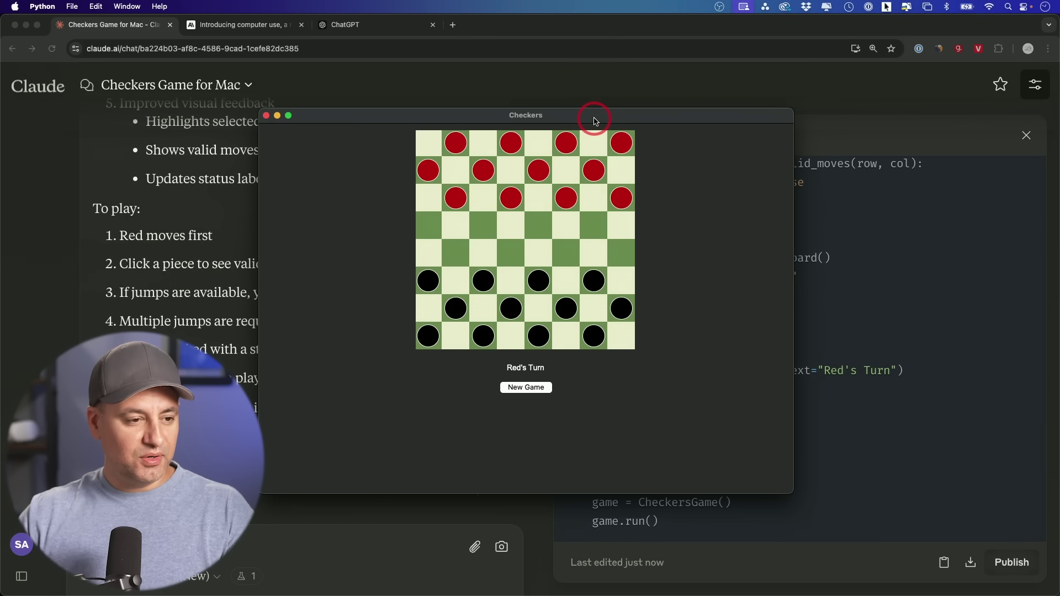
pyautogui.click(508, 361)
pyautogui.click(509, 198)
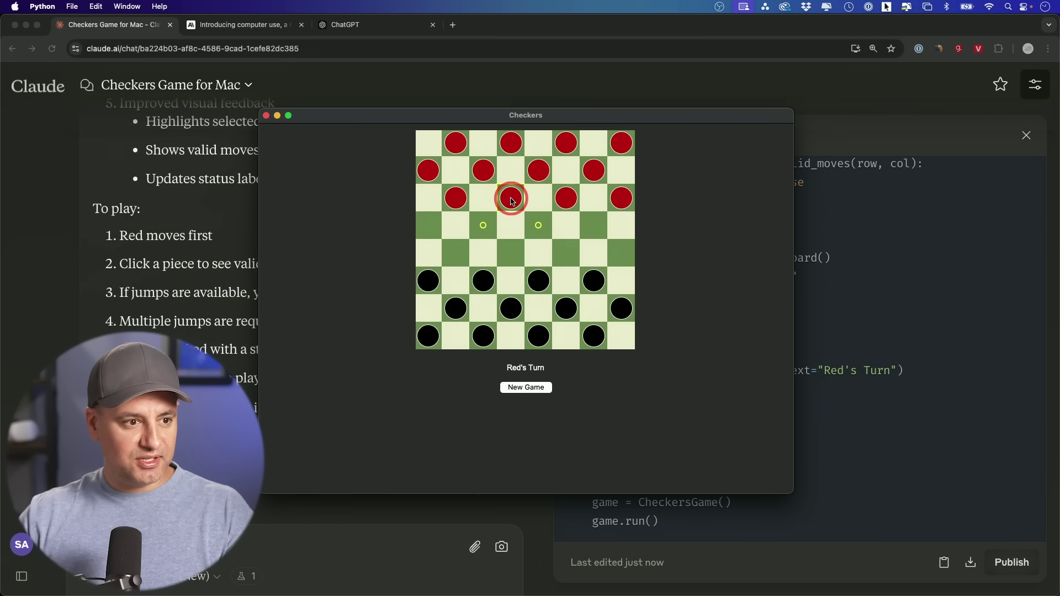
pyautogui.click(539, 226)
pyautogui.click(484, 276)
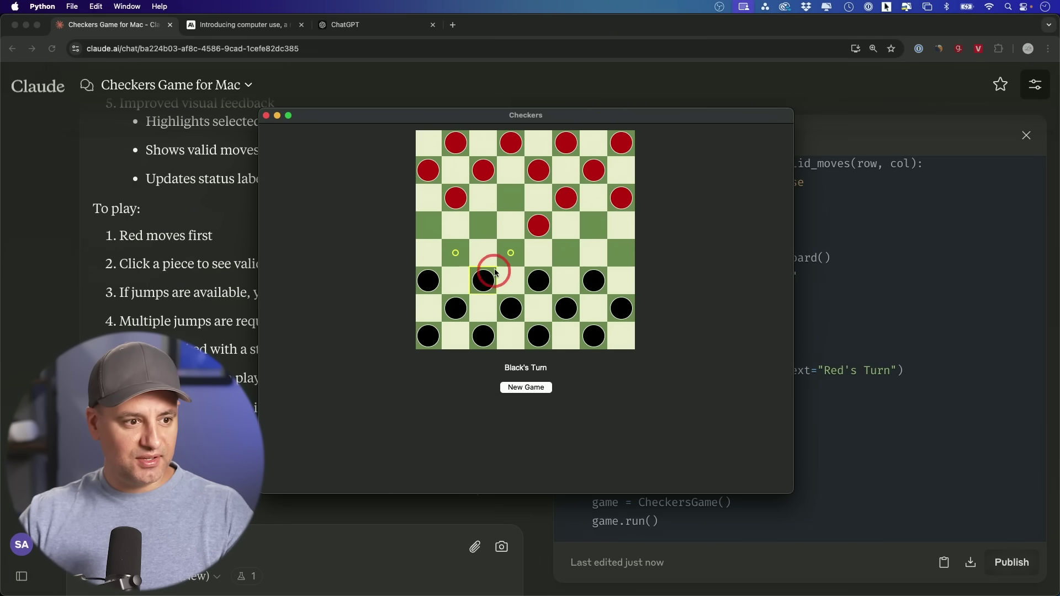
pyautogui.click(512, 250)
pyautogui.click(538, 229)
pyautogui.click(483, 279)
pyautogui.click(456, 306)
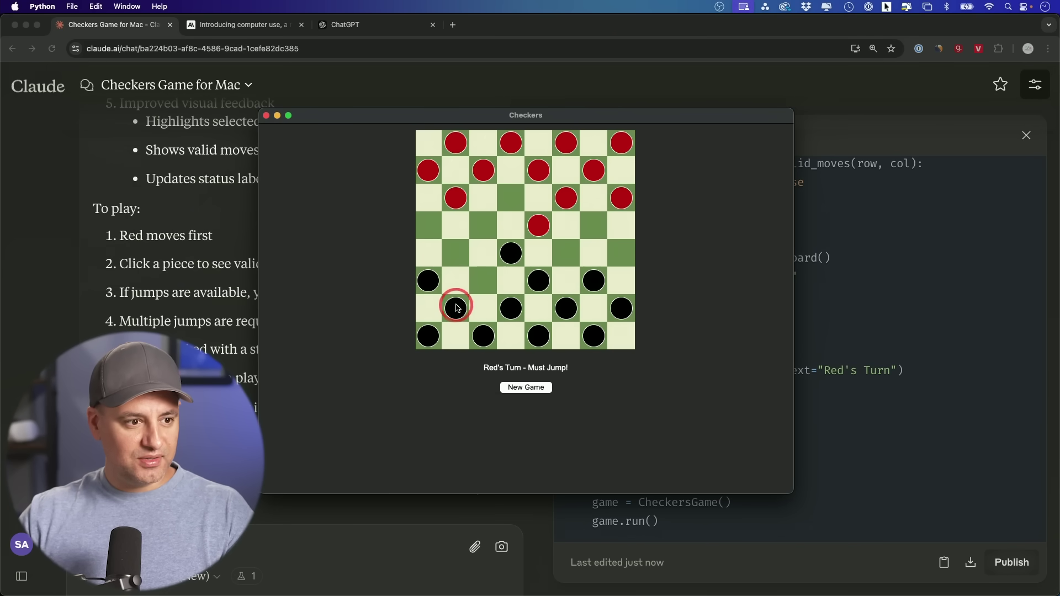
pyautogui.click(538, 228)
pyautogui.click(493, 274)
pyautogui.click(540, 225)
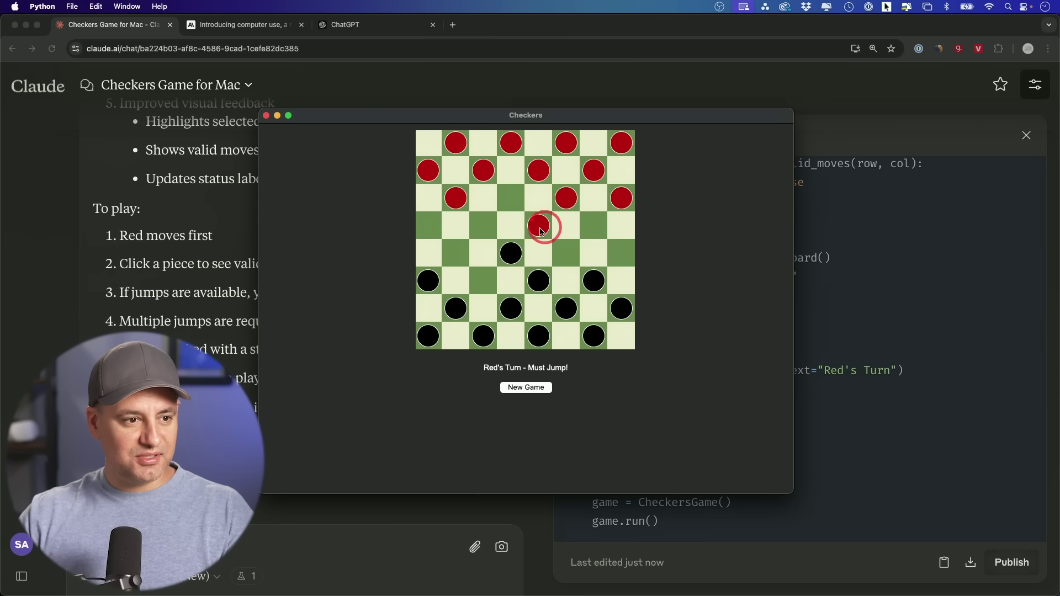
pyautogui.click(478, 283)
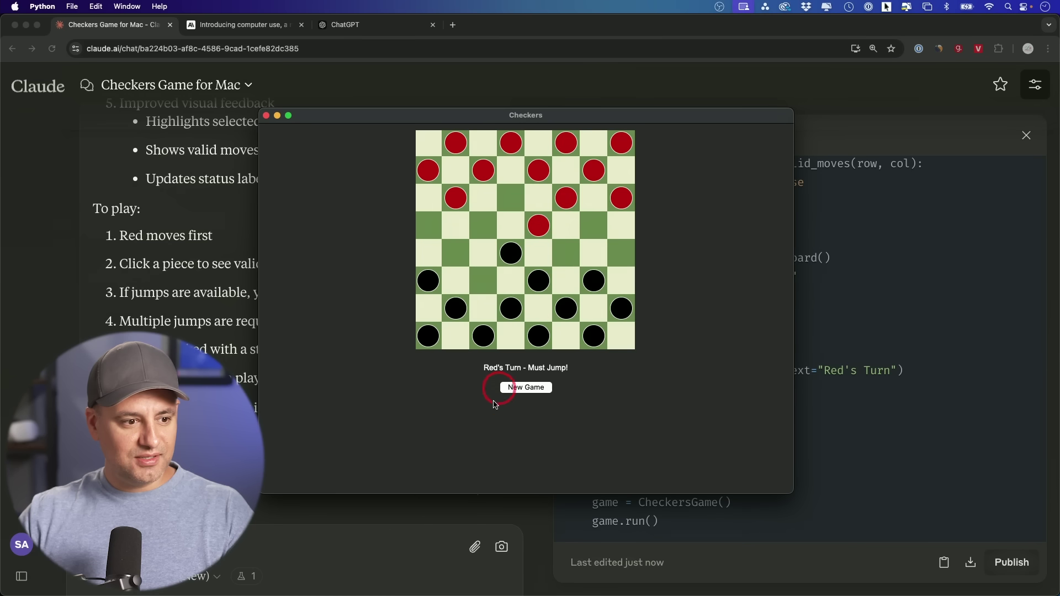
# Start a new game and play opening moves until black must jump
pyautogui.click(516, 388)
pyautogui.click(509, 196)
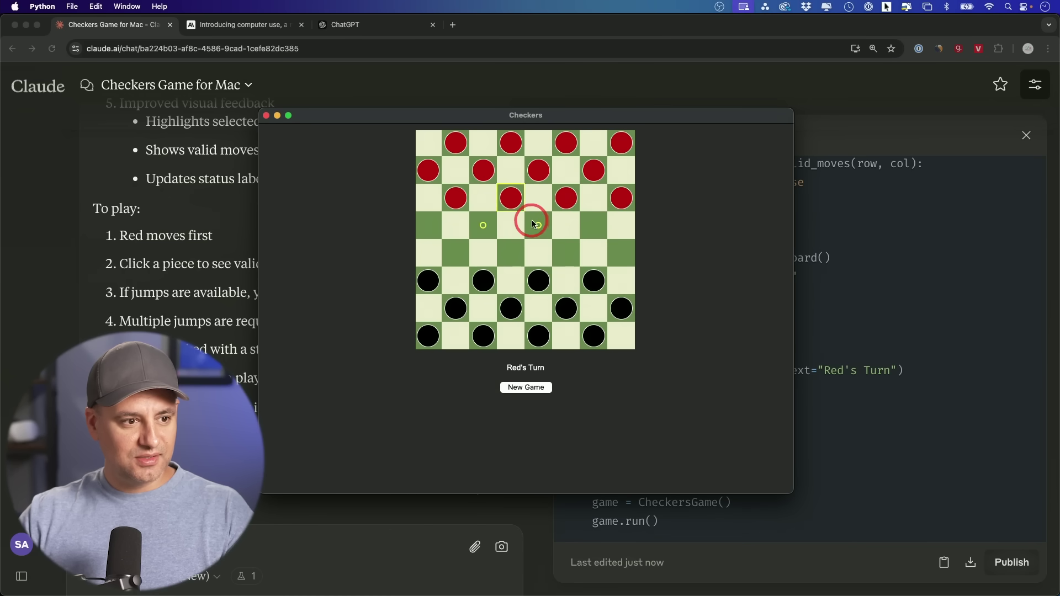
pyautogui.click(534, 223)
pyautogui.click(538, 281)
pyautogui.click(510, 253)
pyautogui.click(535, 230)
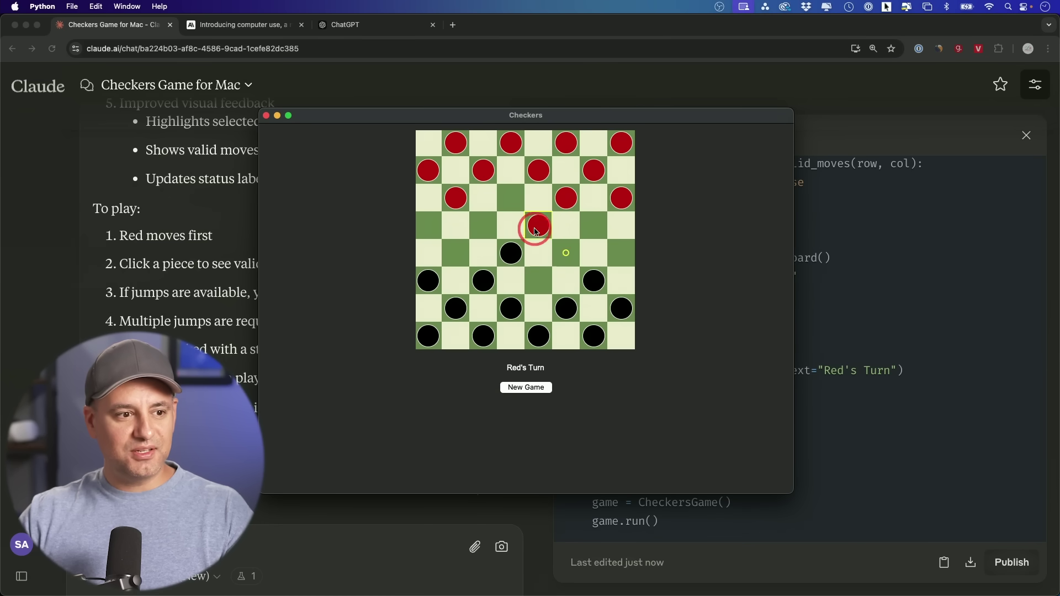
pyautogui.click(566, 253)
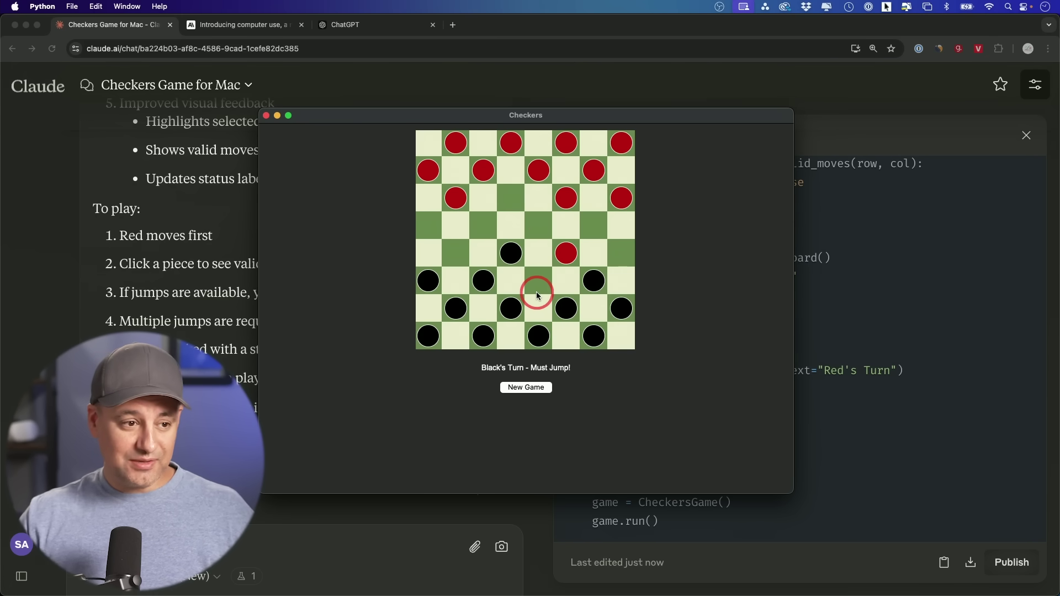
# Nudge the Checkers window aside, review the Tetris code, and shift the green Z piece right
pyautogui.moveTo(469, 116); pyautogui.dragTo(484, 121)
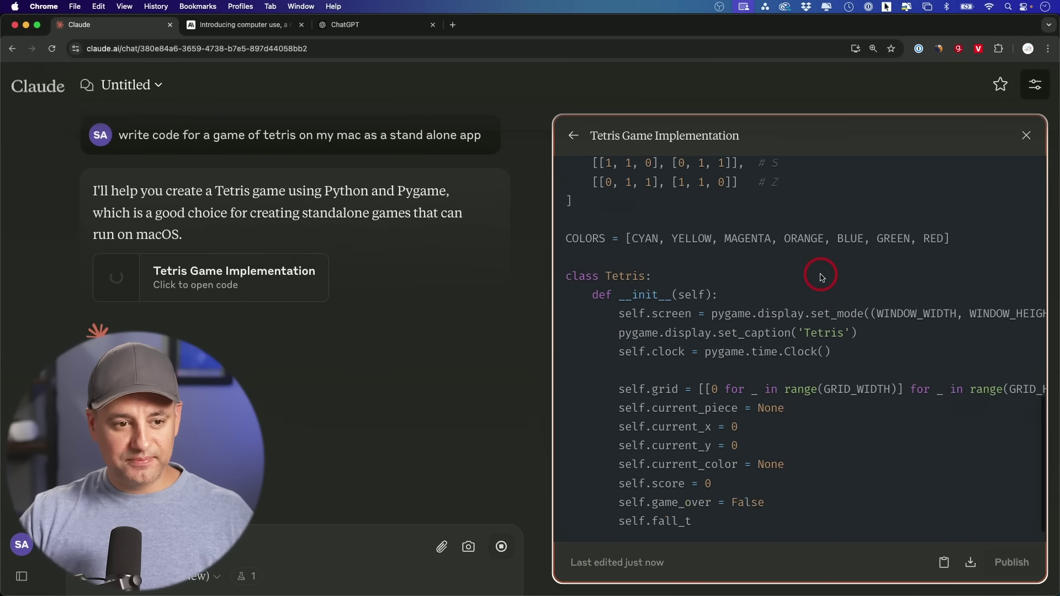
pyautogui.scroll(15, 820, 293)
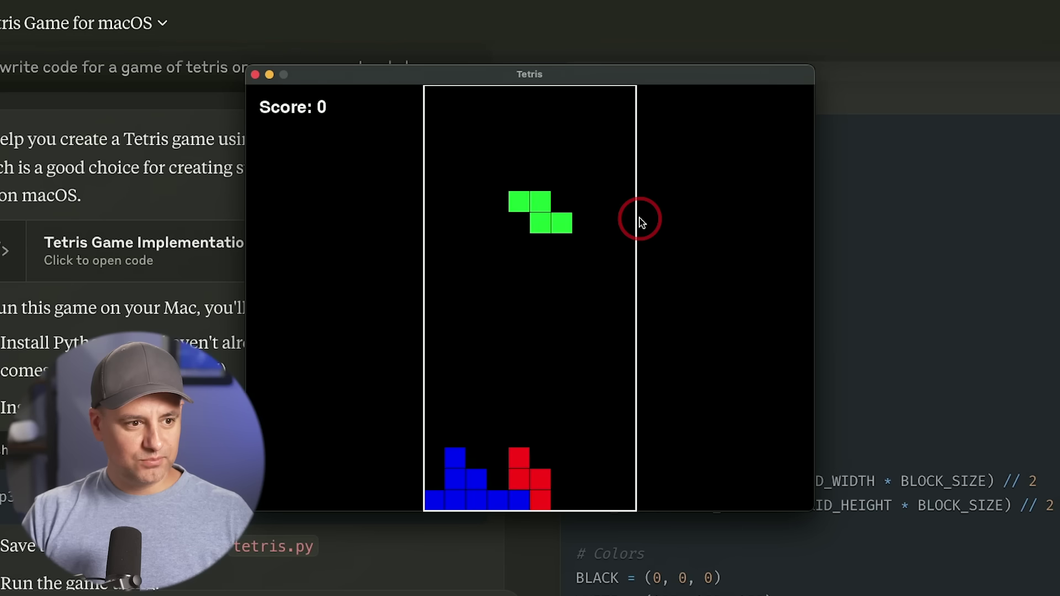
pyautogui.press('Right')
pyautogui.press('Right')
pyautogui.press('Right')
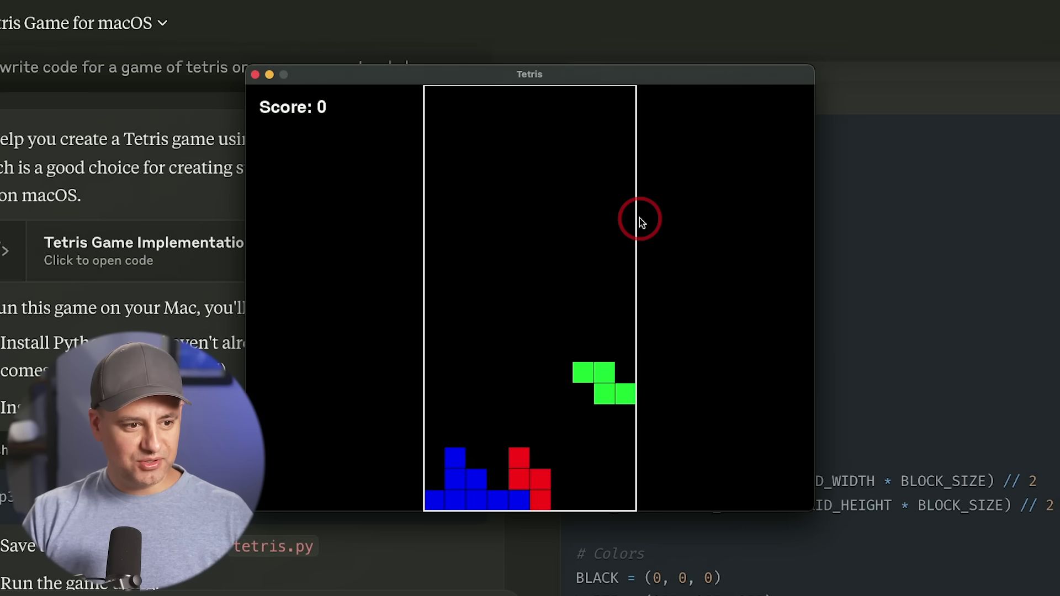
# Stack the green Z, red S, magenta and orange pieces along the floor
pyautogui.press('Down')
pyautogui.press('Down')
pyautogui.press('Up')
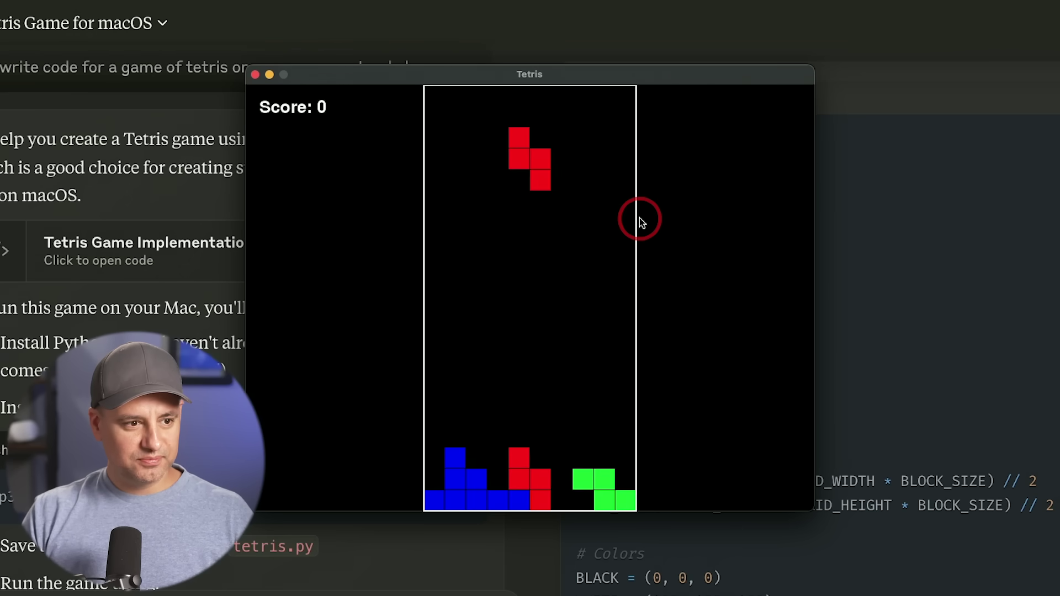
pyautogui.press('Right')
pyautogui.press('Right')
pyautogui.press('Right')
pyautogui.press('Right')
pyautogui.press('Down')
pyautogui.press('Down')
pyautogui.press('Down')
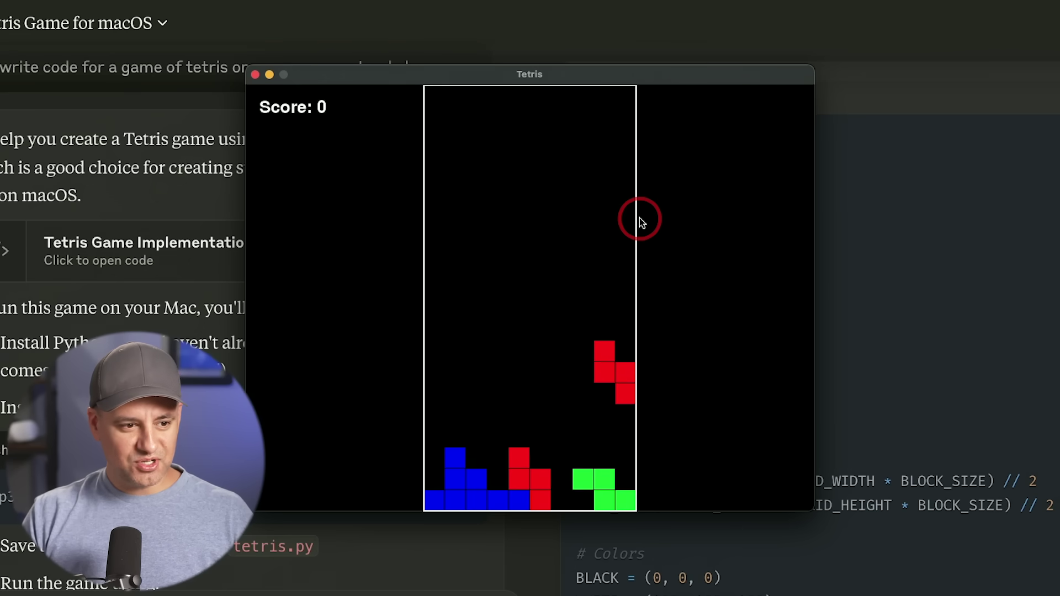
pyautogui.press('Up')
pyautogui.press('Left')
pyautogui.press('Left')
pyautogui.press('Down')
pyautogui.press('Down')
pyautogui.press('Down')
pyautogui.press('Down')
pyautogui.press('Down')
pyautogui.press('Down')
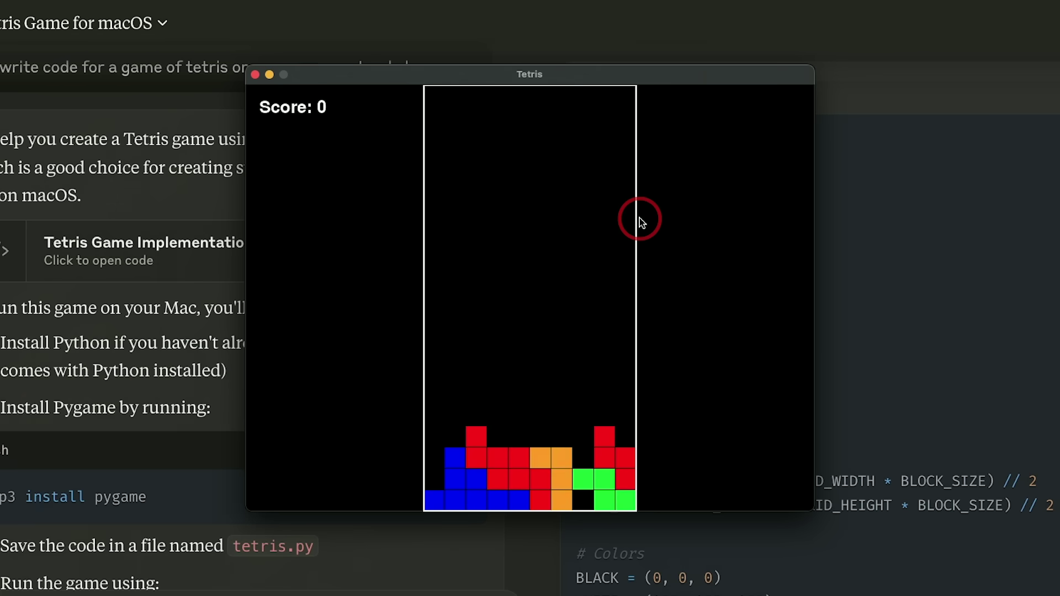
pyautogui.press('Up')
pyautogui.press('Right')
pyautogui.press('Right')
# Drop cyan I pieces into the gaps to clear rows, raising the score to 500
pyautogui.press('Down')
pyautogui.press('Down')
pyautogui.press('Down')
pyautogui.press('Left')
pyautogui.press('Left')
pyautogui.press('Down')
pyautogui.press('Down')
pyautogui.press('Down')
pyautogui.press('Up')
pyautogui.press('Left')
pyautogui.press('Left')
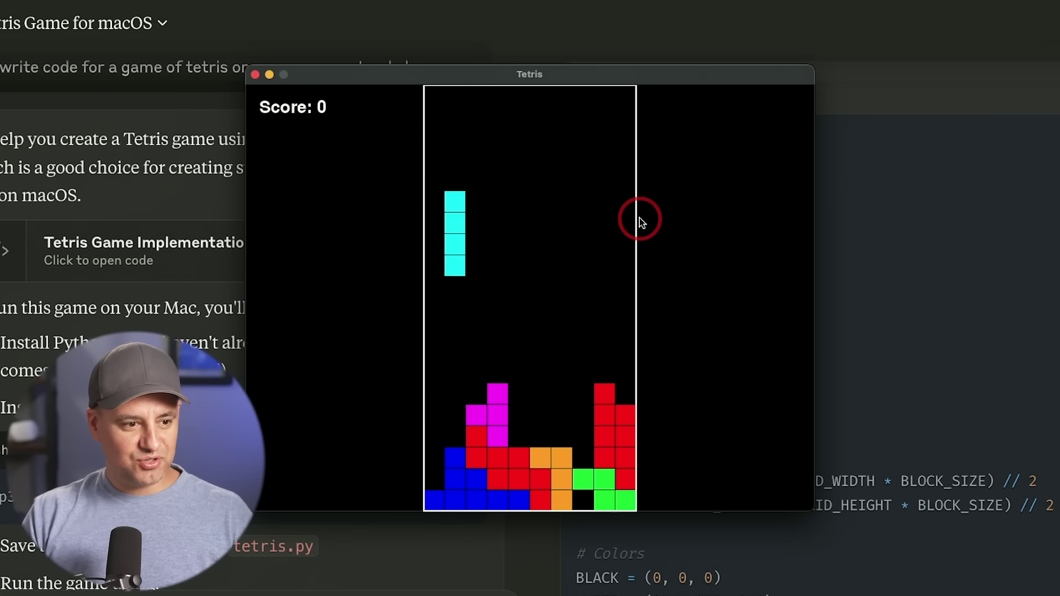
pyautogui.press('Left')
pyautogui.press('Down')
pyautogui.press('Down')
pyautogui.press('Down')
pyautogui.press('Down')
pyautogui.press('Down')
pyautogui.press('Down')
pyautogui.press('Down')
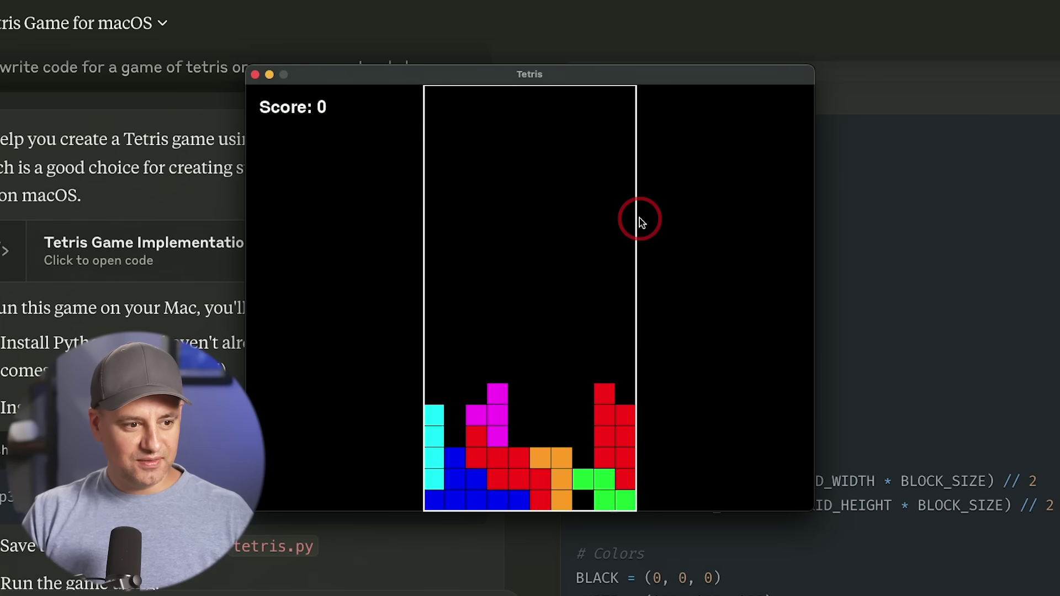
pyautogui.press('Up')
pyautogui.press('Right')
pyautogui.press('Right')
pyautogui.press('Right')
pyautogui.press('Right')
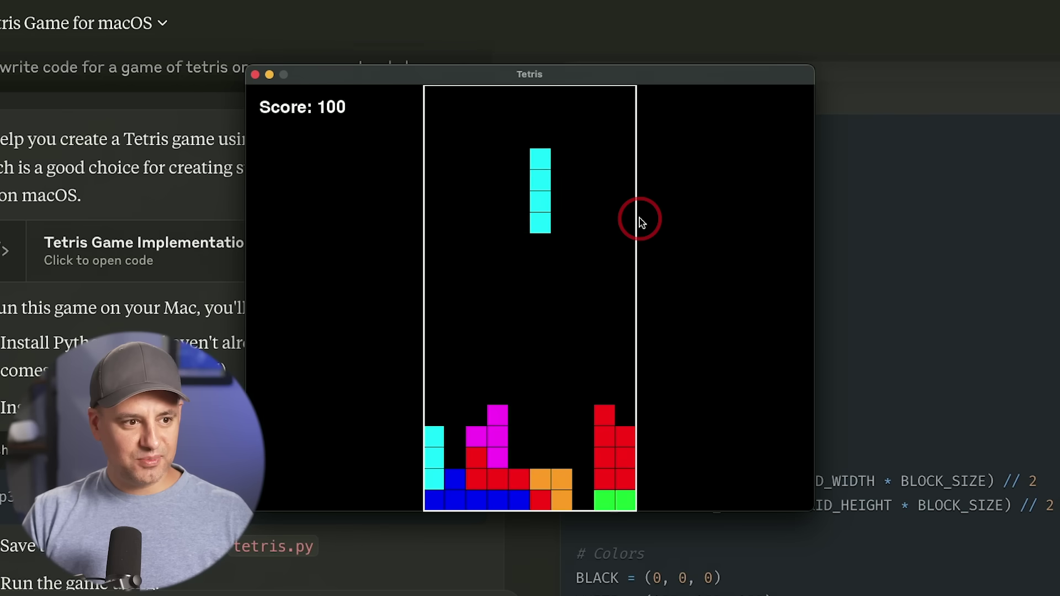
pyautogui.press('Down')
pyautogui.press('Down')
pyautogui.press('Down')
pyautogui.press('Down')
pyautogui.press('Down')
pyautogui.press('Down')
pyautogui.press('Down')
pyautogui.press('Down')
pyautogui.press('Down')
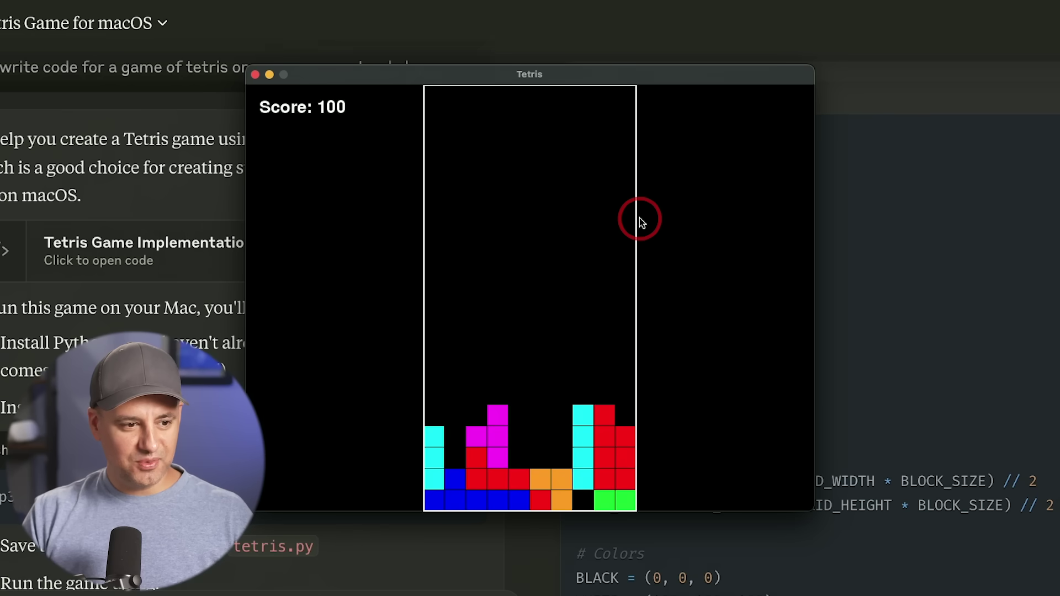
pyautogui.press('Down')
pyautogui.press('Down')
pyautogui.press('Down')
pyautogui.press('Down')
pyautogui.press('Down')
pyautogui.press('Down')
pyautogui.press('Down')
pyautogui.press('Down')
pyautogui.press('Down')
pyautogui.press('Down')
pyautogui.press('Down')
pyautogui.press('Down')
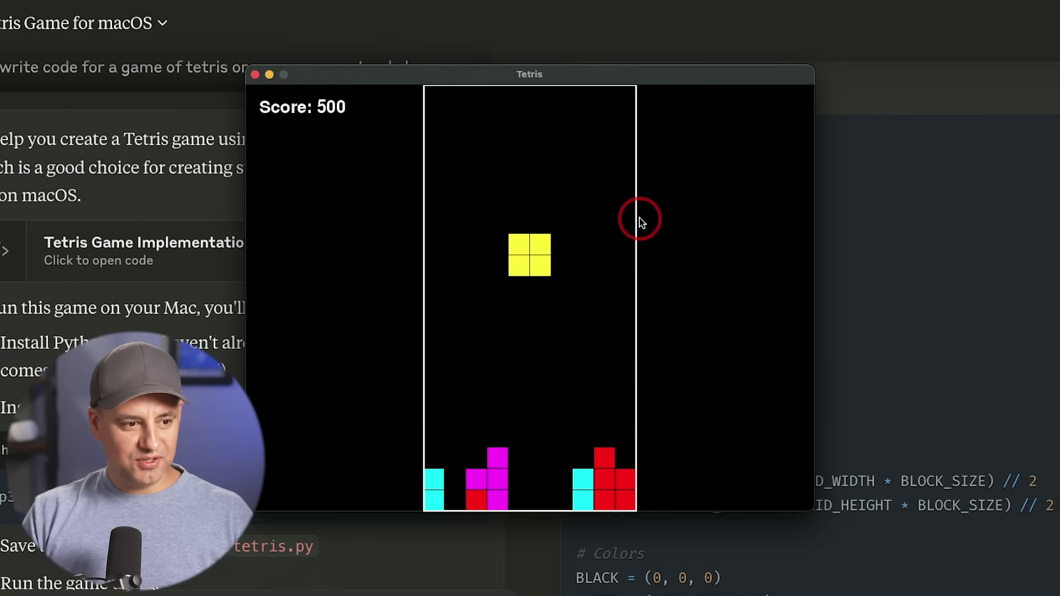
pyautogui.press('Down')
pyautogui.press('Down')
pyautogui.press('Down')
pyautogui.press('Down')
pyautogui.press('Down')
pyautogui.press('Down')
pyautogui.press('Down')
pyautogui.press('Down')
pyautogui.press('Down')
pyautogui.press('Down')
pyautogui.press('Down')
pyautogui.press('Down')
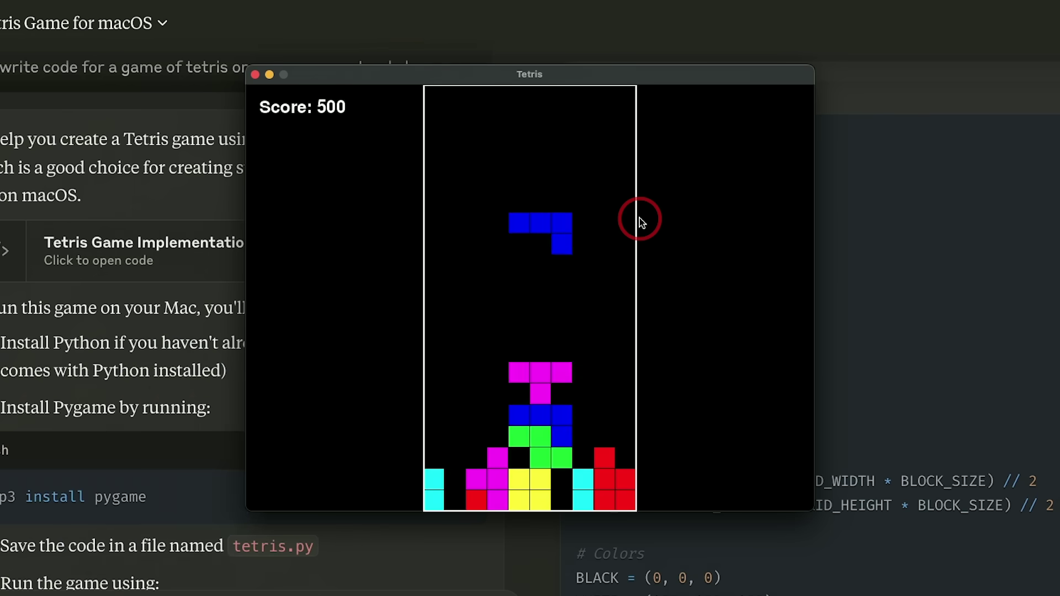